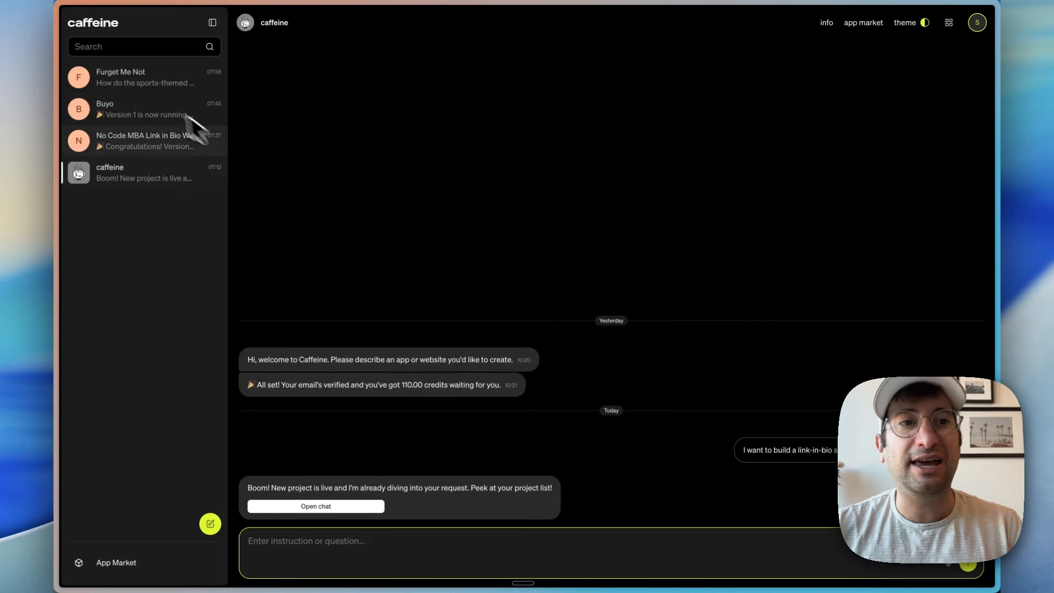
# Step: Look through the existing Furget Me Not, Buyo and No Code MBA Link in Bio projects
pyautogui.click(147, 85)
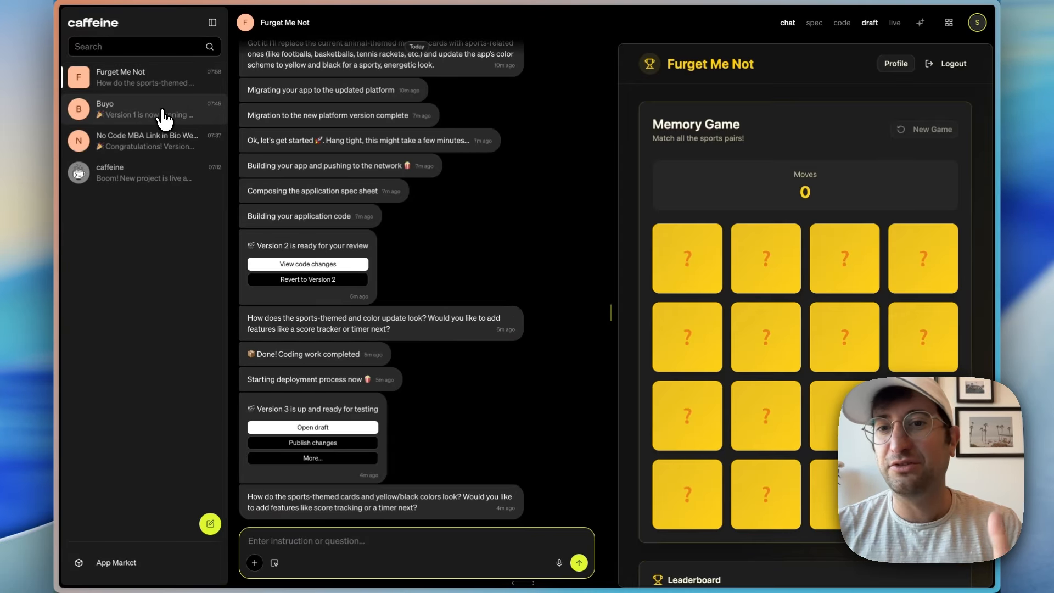
pyautogui.click(166, 118)
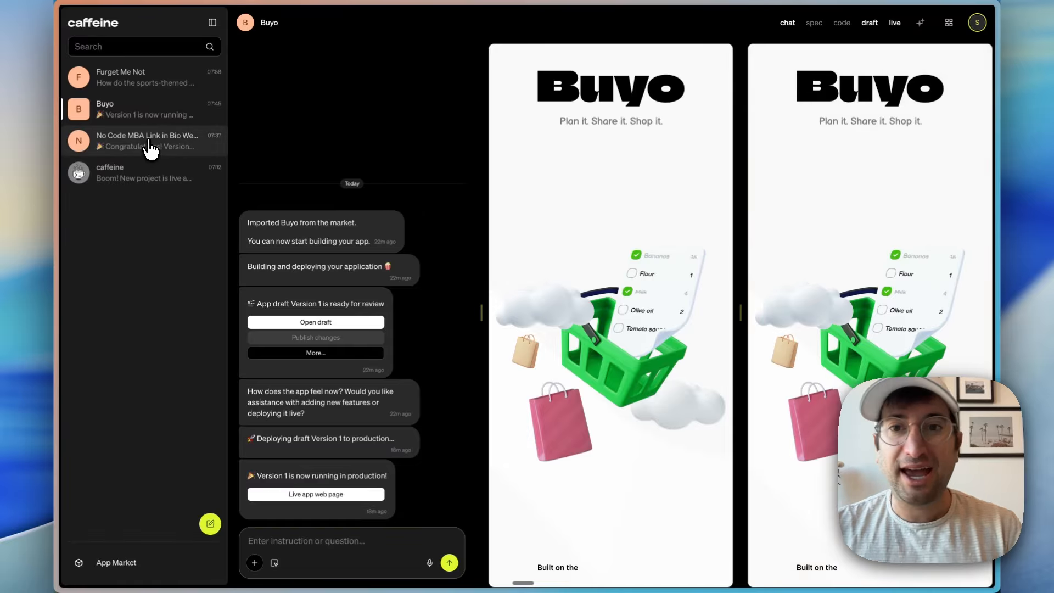
pyautogui.click(149, 145)
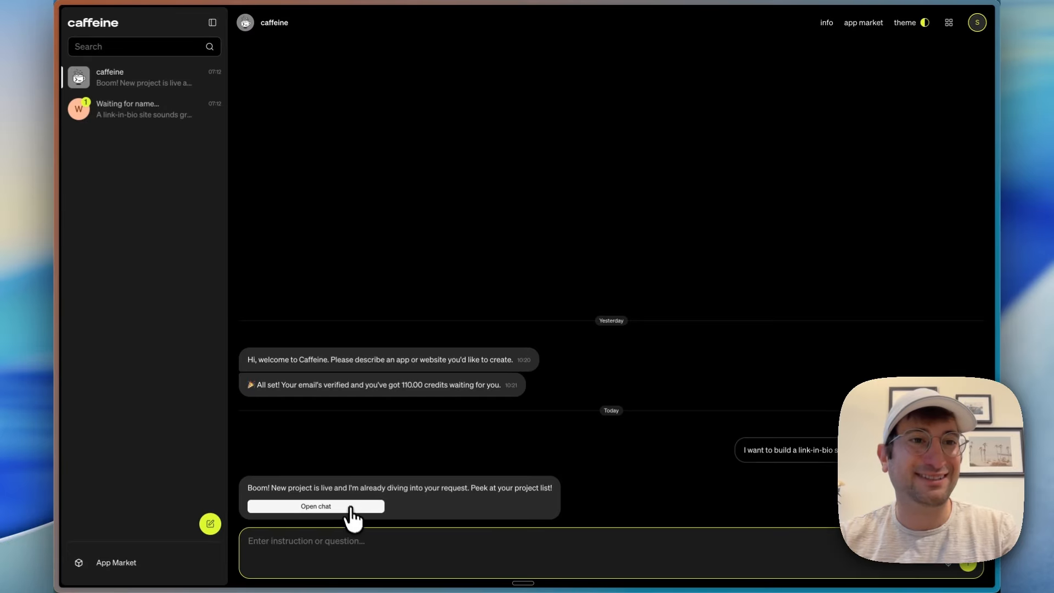
# Step: Review the feature questions in the new link-in-bio project's chat and revisit the main caffeine chat
pyautogui.click(137, 119)
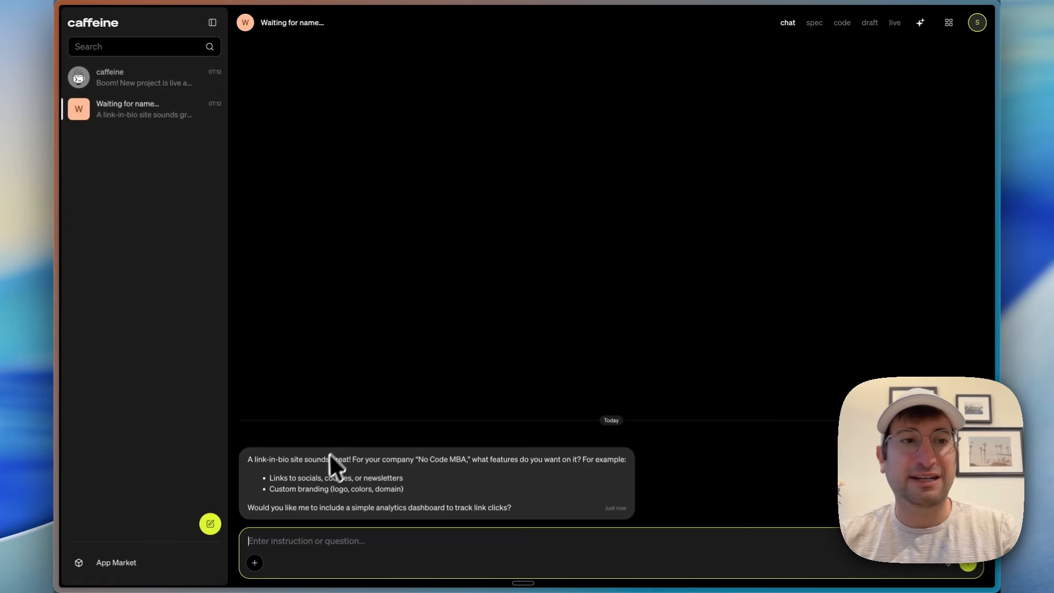
pyautogui.click(147, 89)
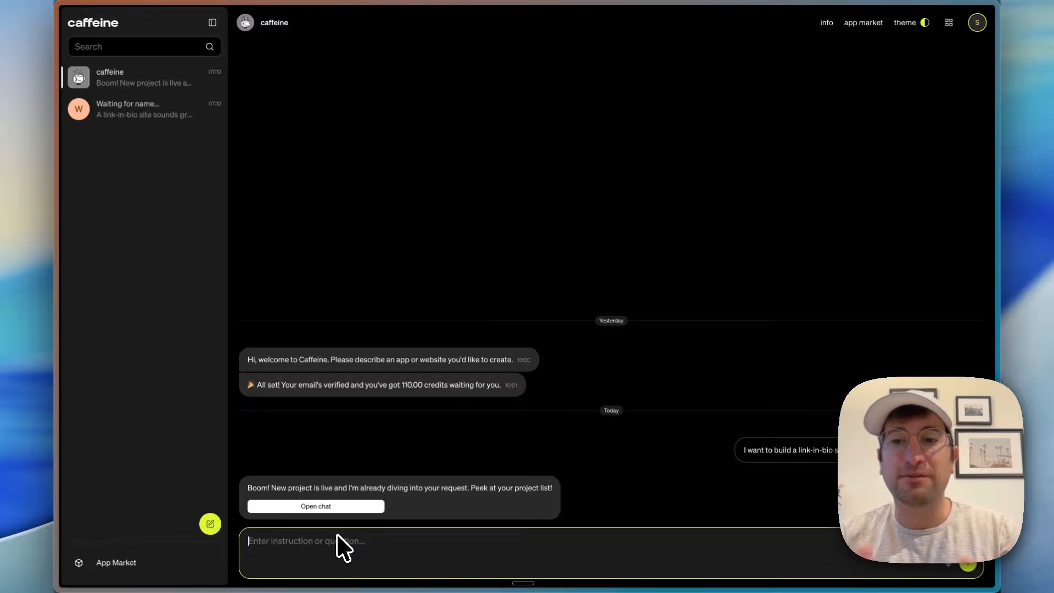
pyautogui.click(146, 134)
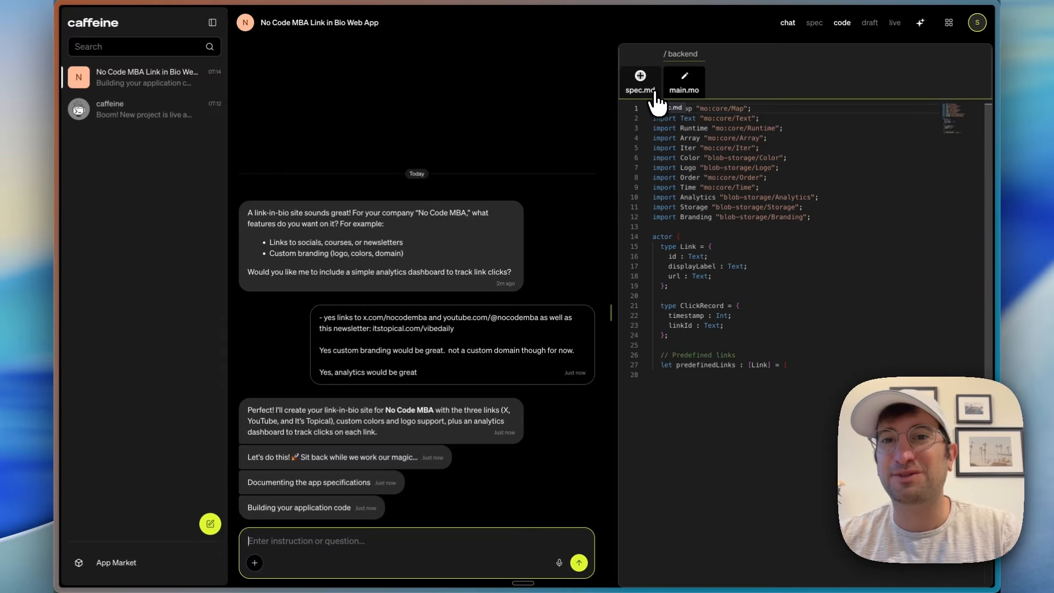
# Step: Read through the generated spec.md of the link-in-bio app
pyautogui.click(653, 90)
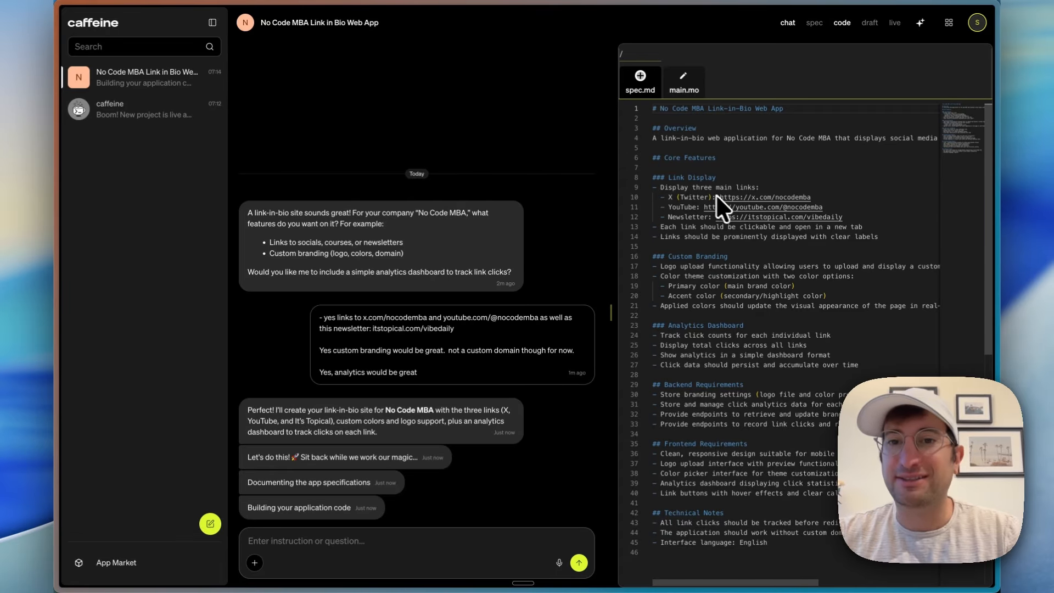
pyautogui.scroll(-5, 686, 209)
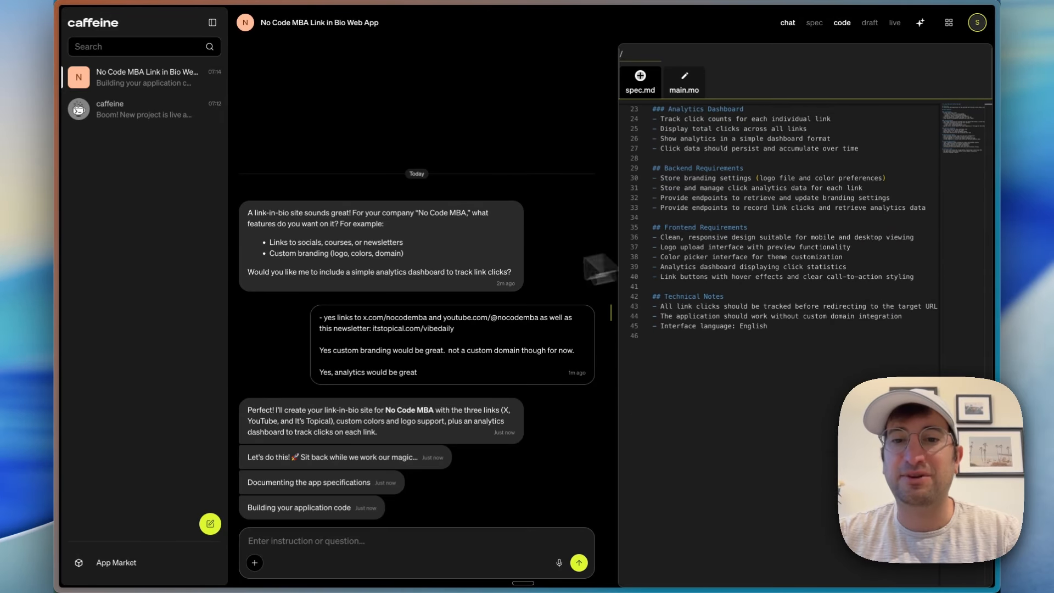
pyautogui.scroll(5, 643, 219)
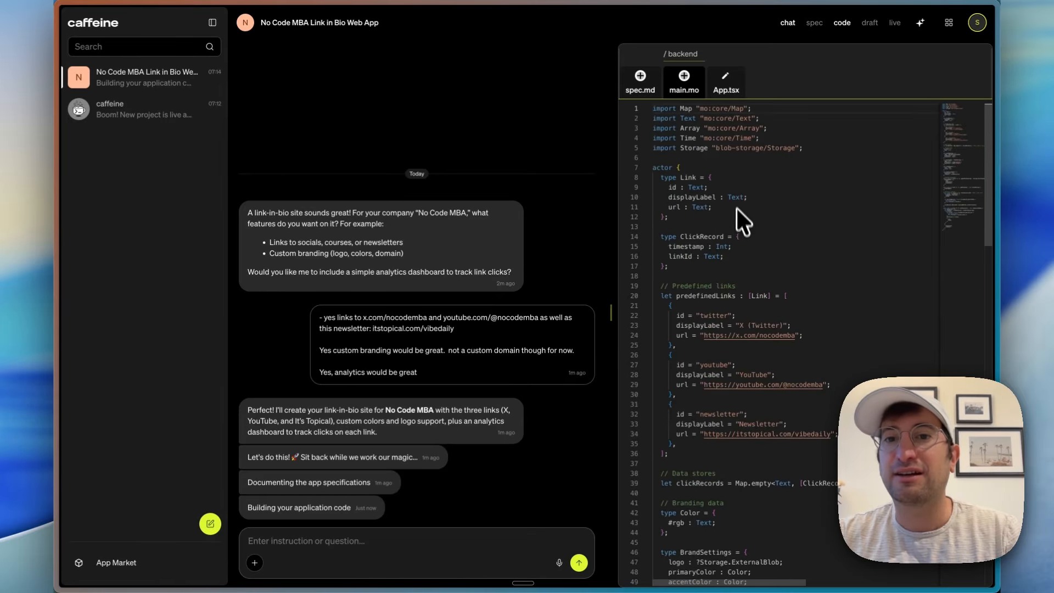
# Step: Inspect the main.mo, App.tsx and useQueries.ts code files while the app is being generated
pyautogui.click(727, 95)
pyautogui.click(691, 94)
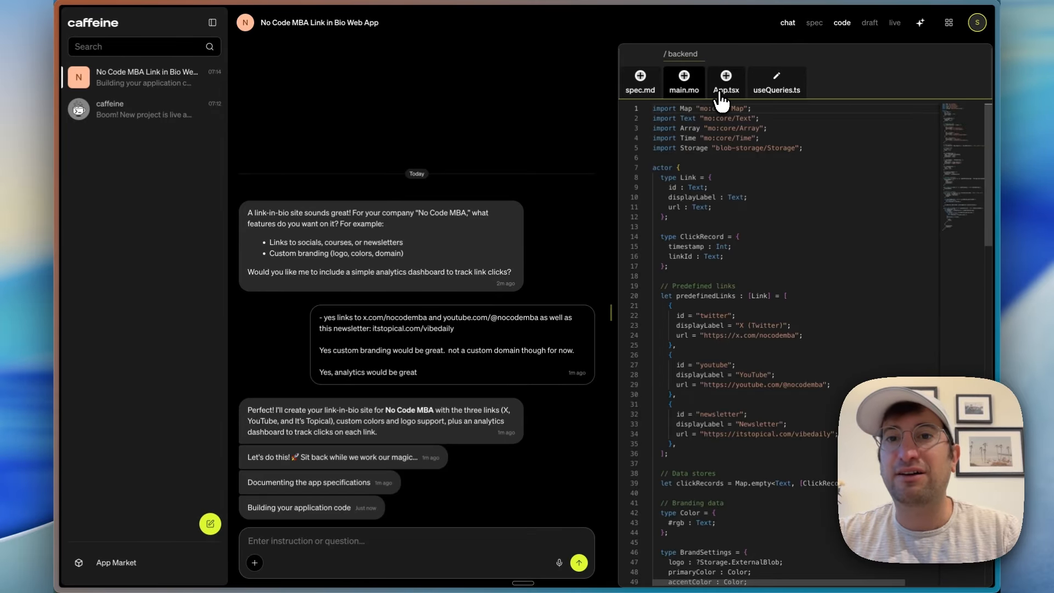
pyautogui.click(722, 94)
pyautogui.click(777, 93)
pyautogui.click(741, 93)
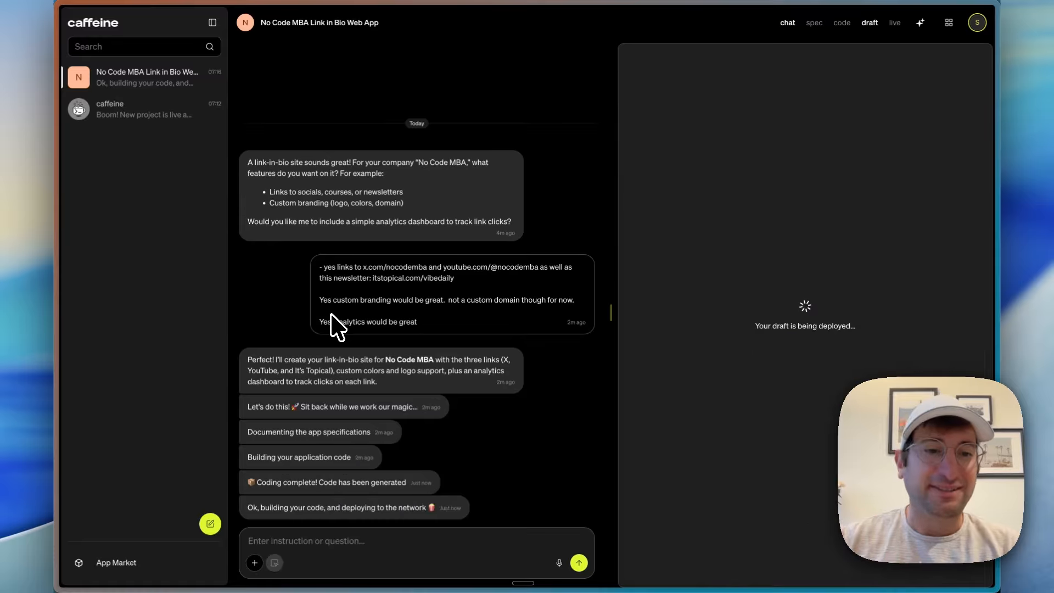
# Step: Open the version 1 draft of the link-in-bio site and test its X (Twitter) link
pyautogui.moveTo(282, 482); pyautogui.dragTo(356, 483)
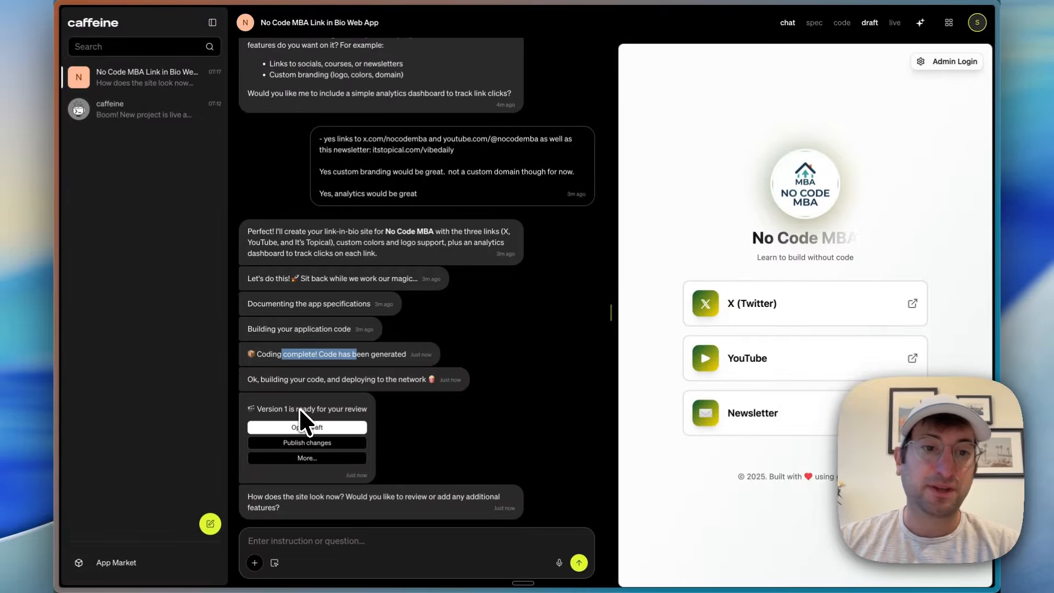
pyautogui.click(324, 440)
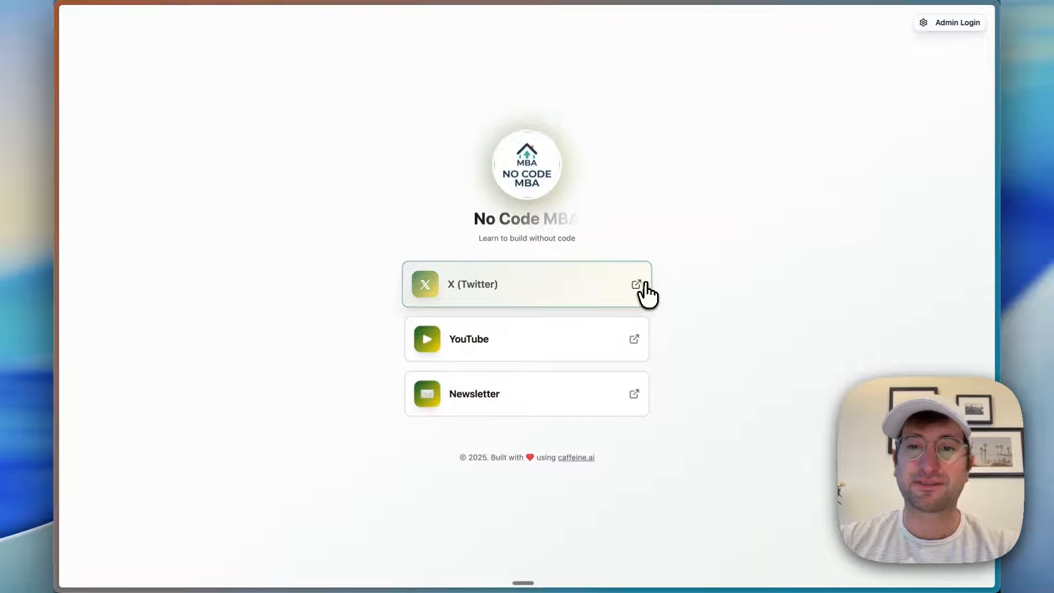
pyautogui.click(643, 287)
pyautogui.press('super+w')
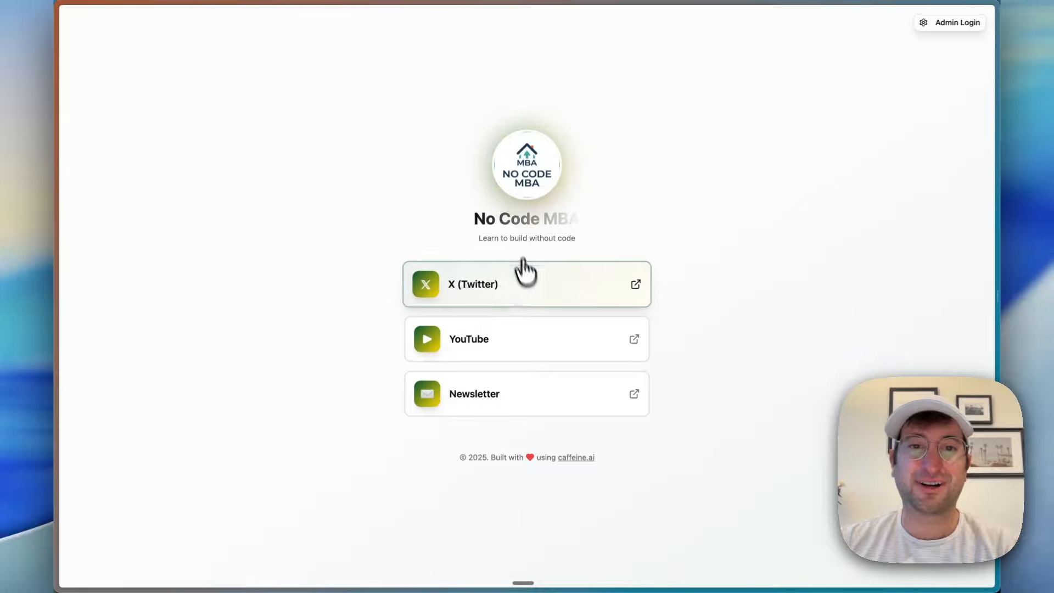
# Step: Check the draft's admin sign-in page, then close it and return to the project chat
pyautogui.click(933, 24)
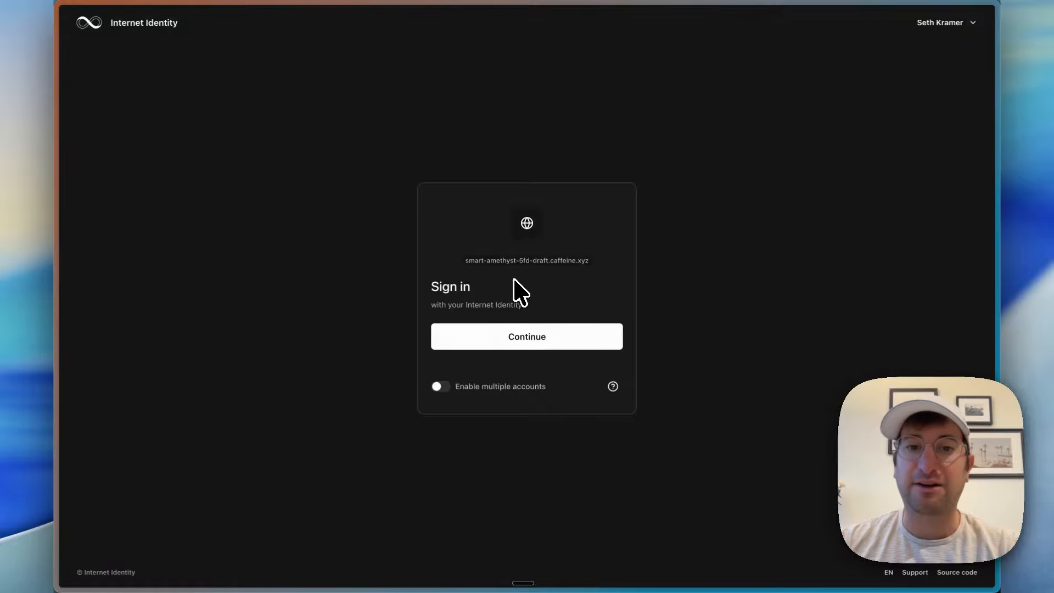
pyautogui.press('super+w')
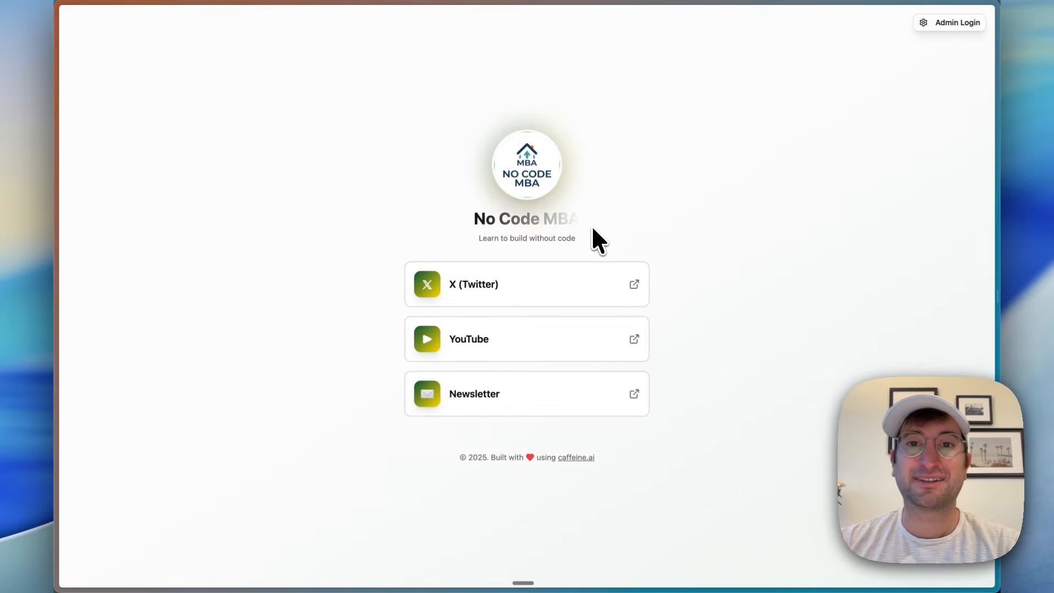
pyautogui.press('super+w')
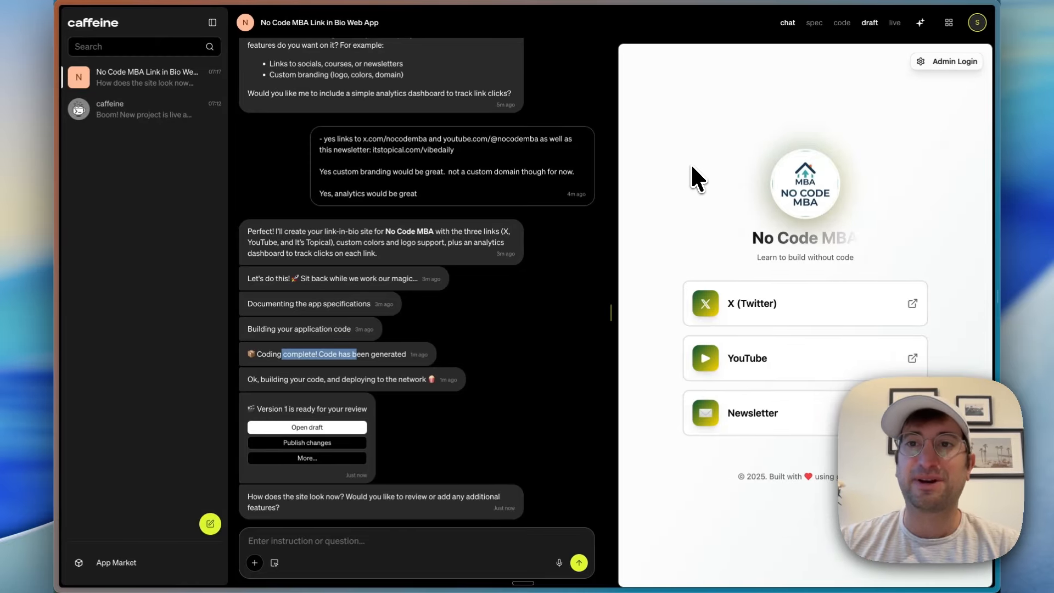
# Step: Show the project's code beside the draft and browse its generated files, including carousel.tsx
pyautogui.click(842, 24)
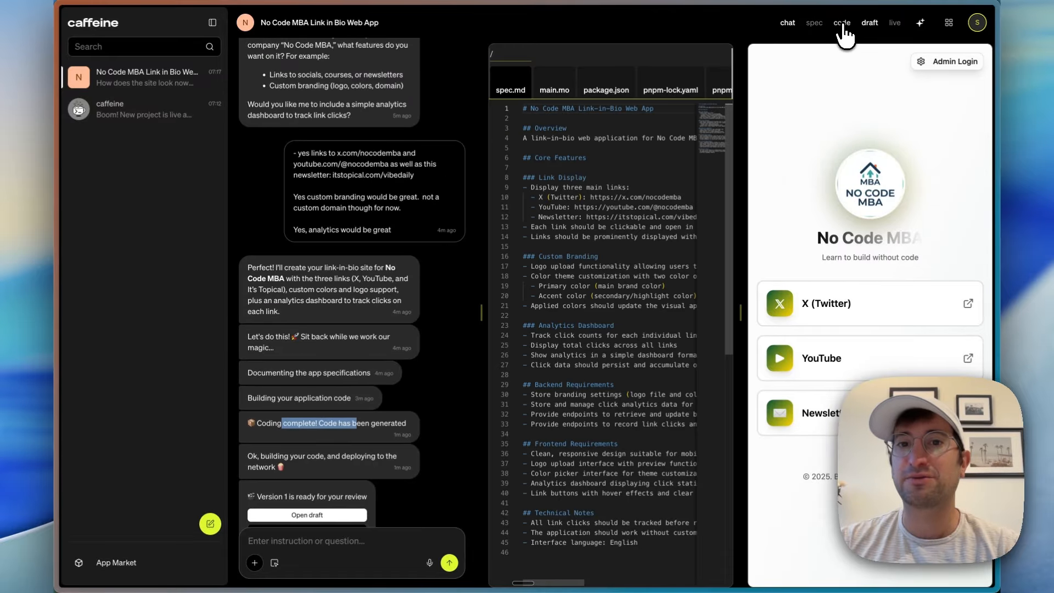
pyautogui.hscroll(5, 596, 87)
pyautogui.hscroll(5, 598, 87)
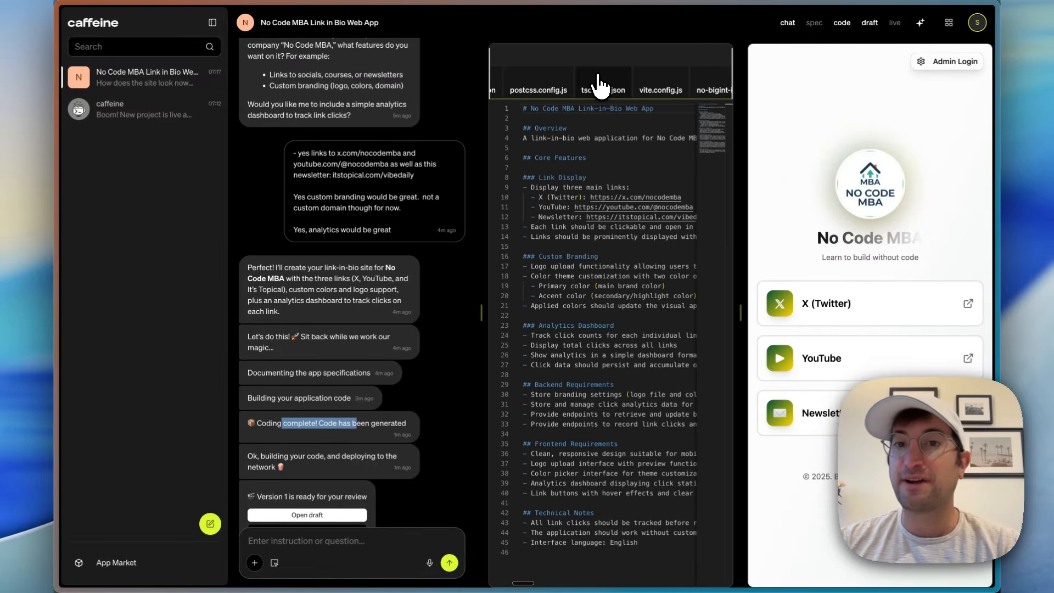
pyautogui.click(596, 88)
pyautogui.hscroll(2, 609, 90)
pyautogui.hscroll(2, 615, 88)
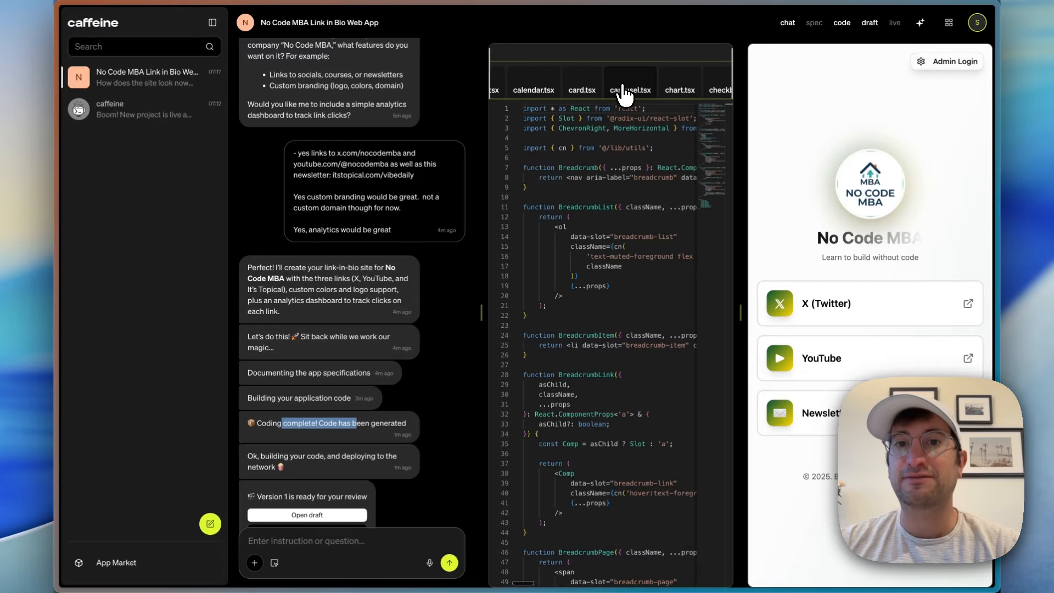
pyautogui.click(630, 88)
pyautogui.hscroll(8, 629, 87)
pyautogui.hscroll(10, 625, 90)
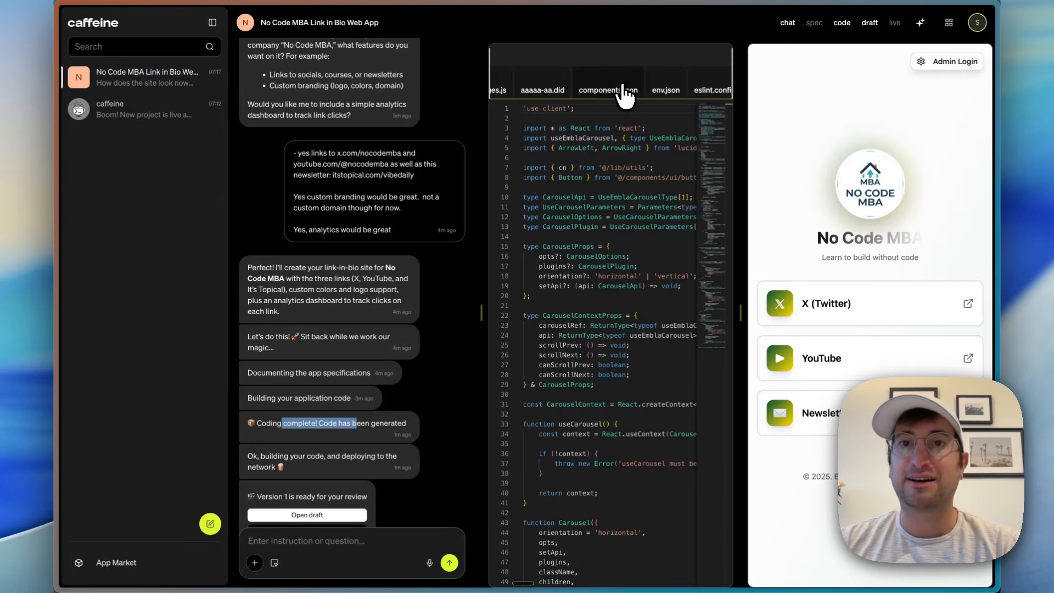
pyautogui.hscroll(8, 625, 90)
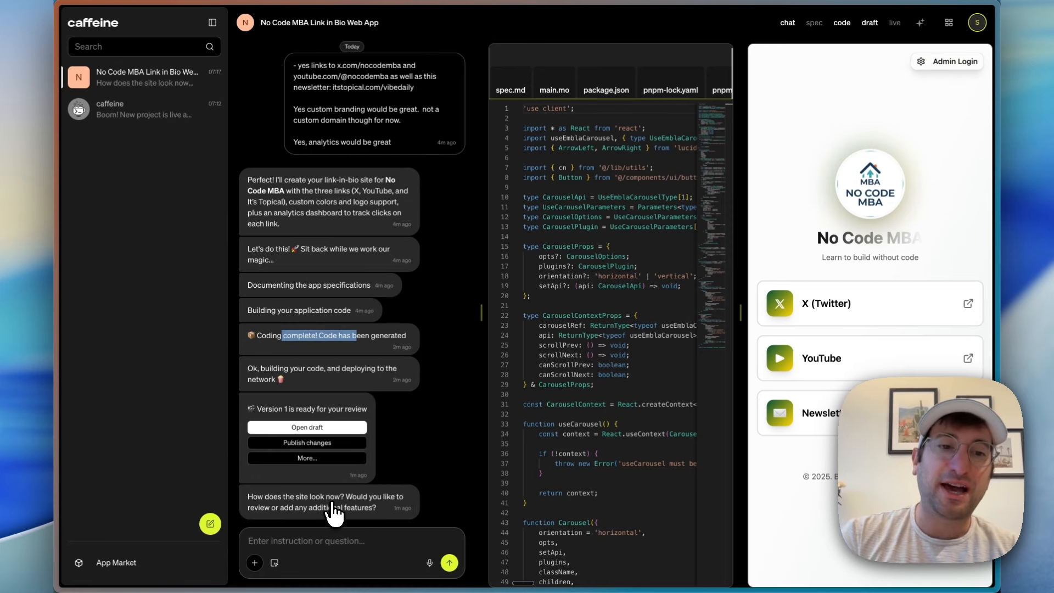
# Step: Send a request in the project chat to make the main color scheme #0000FF
pyautogui.click(337, 442)
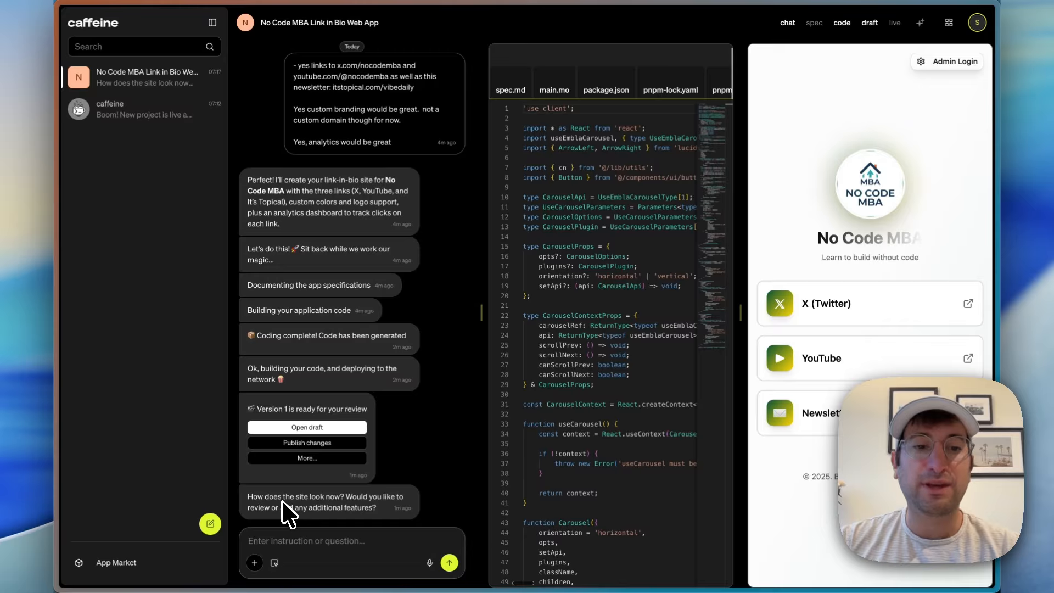
pyautogui.moveTo(279, 498); pyautogui.dragTo(326, 510)
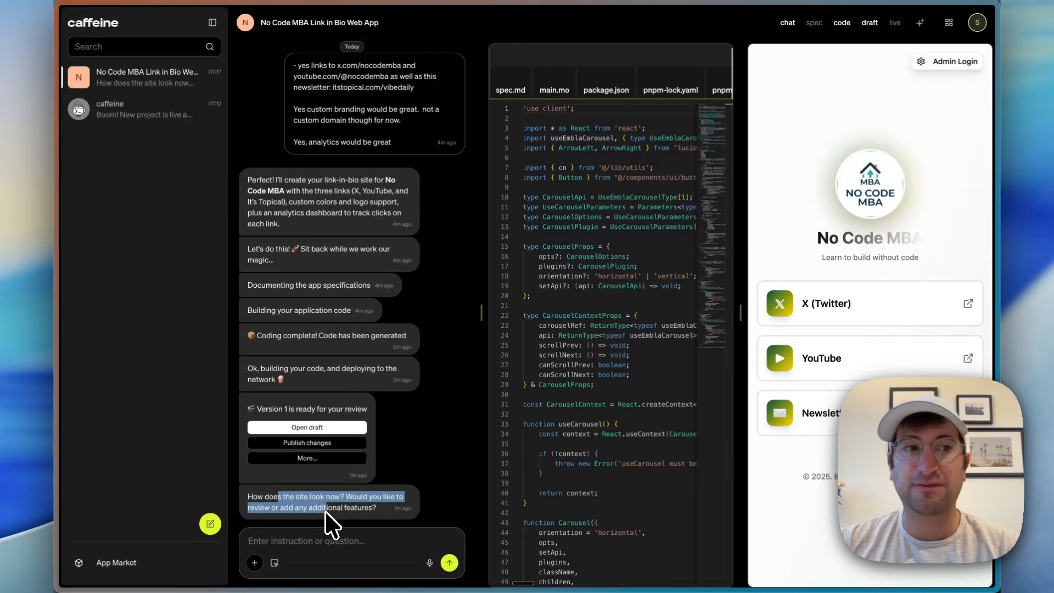
pyautogui.click(328, 542)
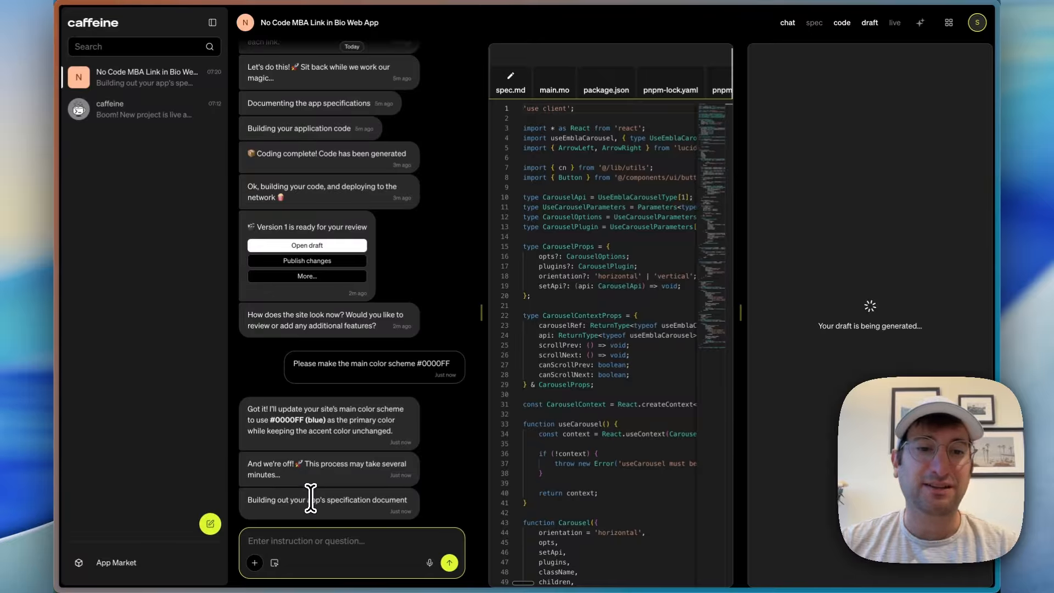
# Step: Examine the updated spec.md, focusing on the primary color under Custom Branding
pyautogui.moveTo(266, 503); pyautogui.dragTo(386, 475)
pyautogui.click(510, 81)
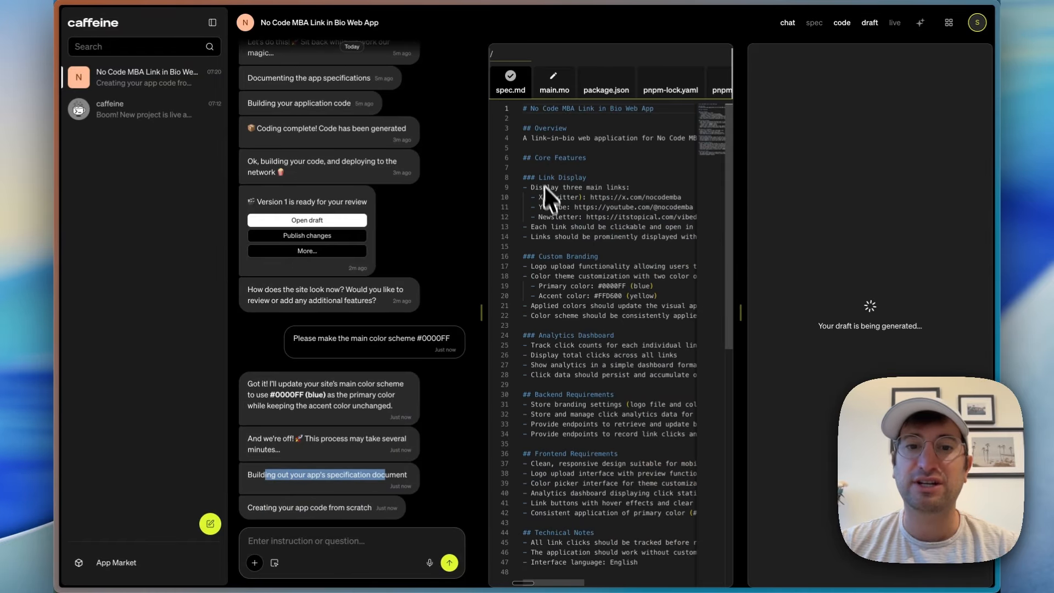
pyautogui.hscroll(1, 552, 208)
pyautogui.hscroll(-1, 552, 217)
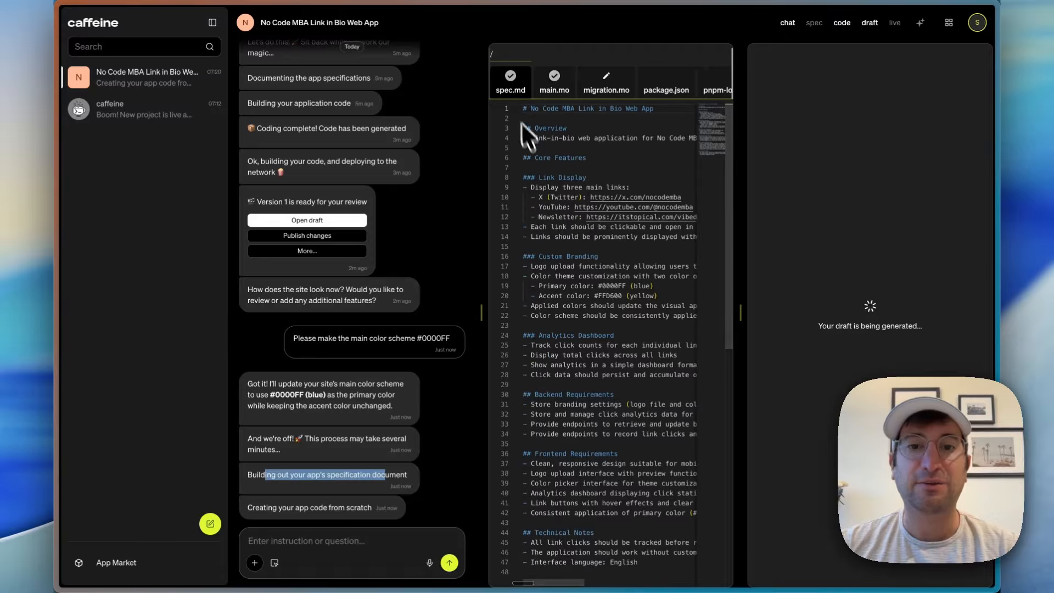
pyautogui.click(538, 291)
pyautogui.moveTo(539, 292); pyautogui.dragTo(597, 287)
pyautogui.click(593, 289)
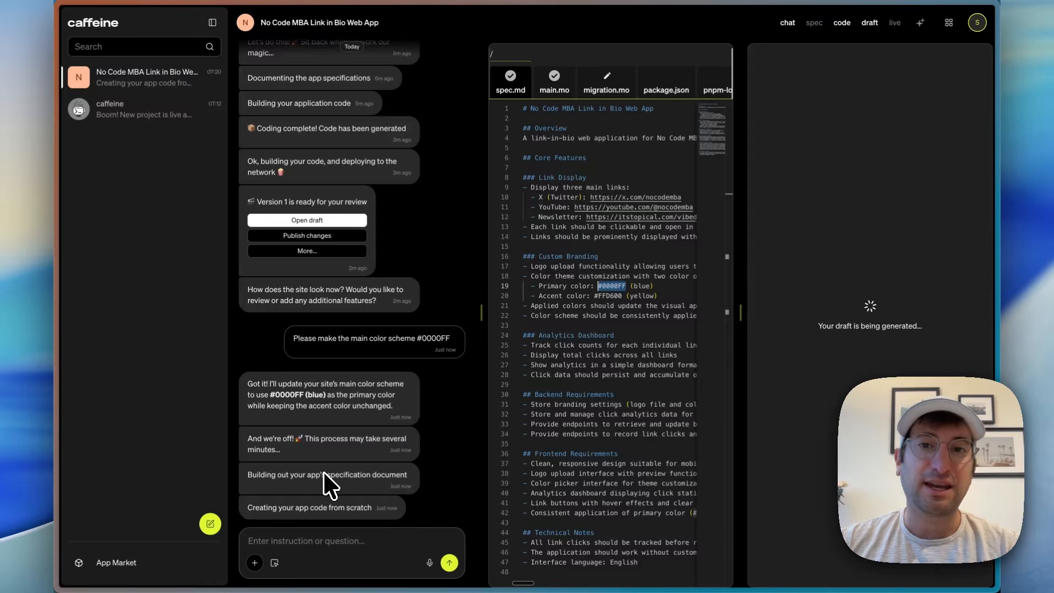
# Step: Inspect the migration.mo backend file created for the color update
pyautogui.click(605, 81)
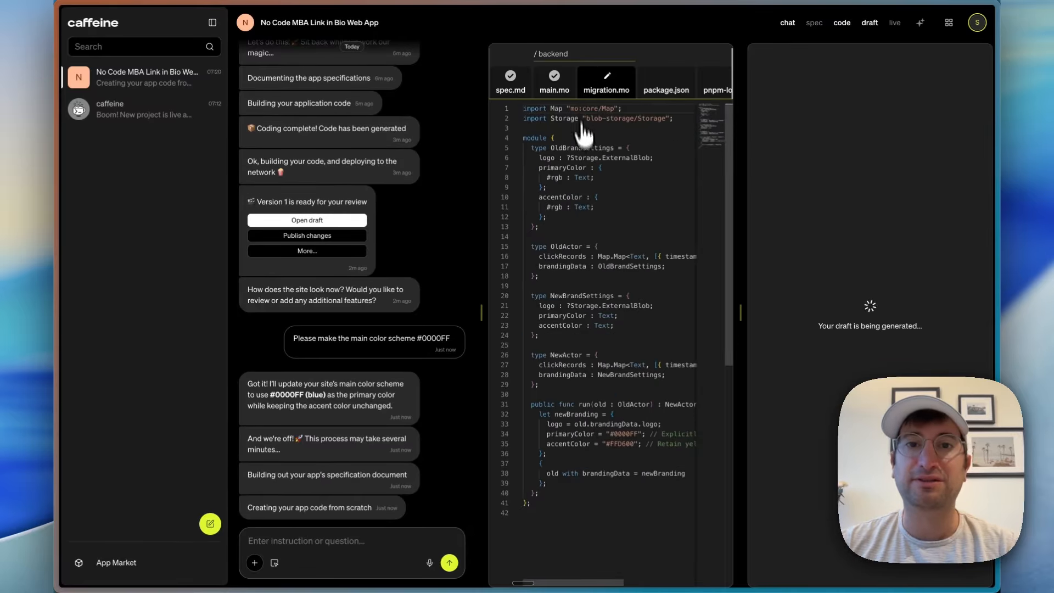
pyautogui.hscroll(10, 608, 192)
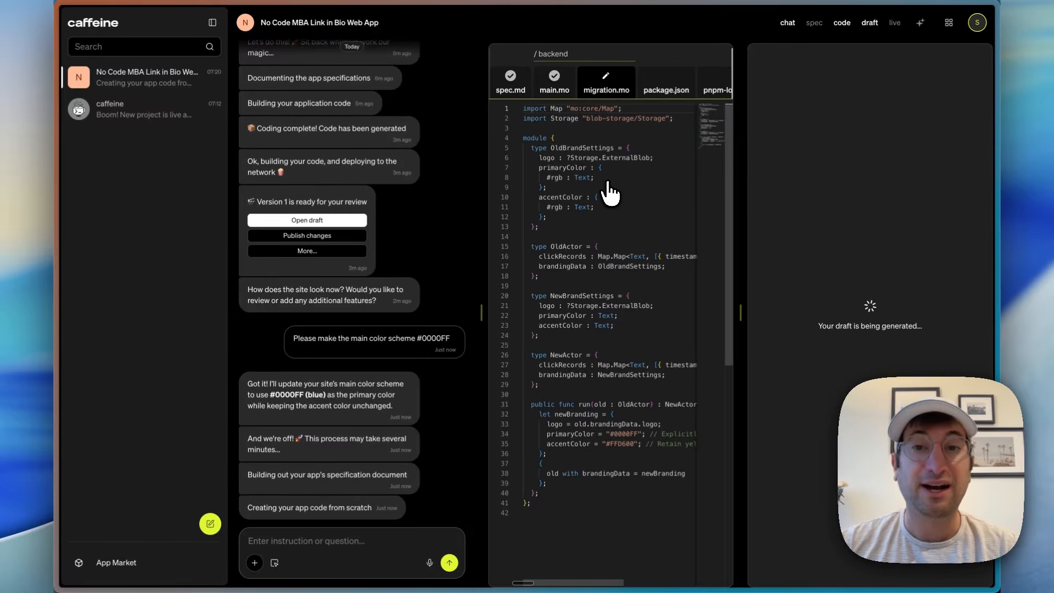
pyautogui.hscroll(-10, 609, 192)
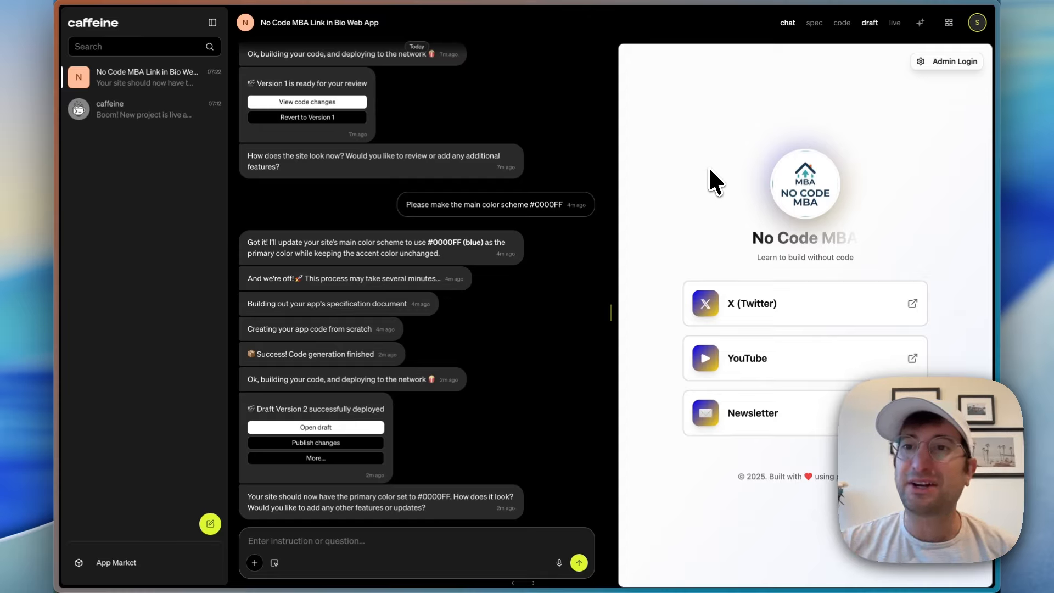
# Step: Sign in to the draft's admin panel with Internet Identity and view the link click analytics
pyautogui.click(926, 62)
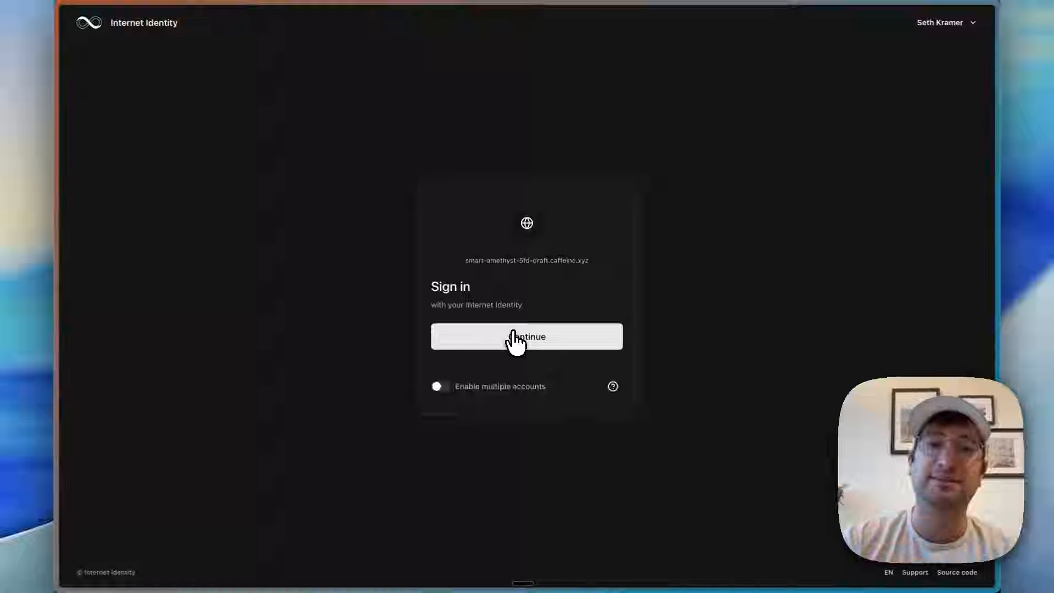
pyautogui.click(515, 340)
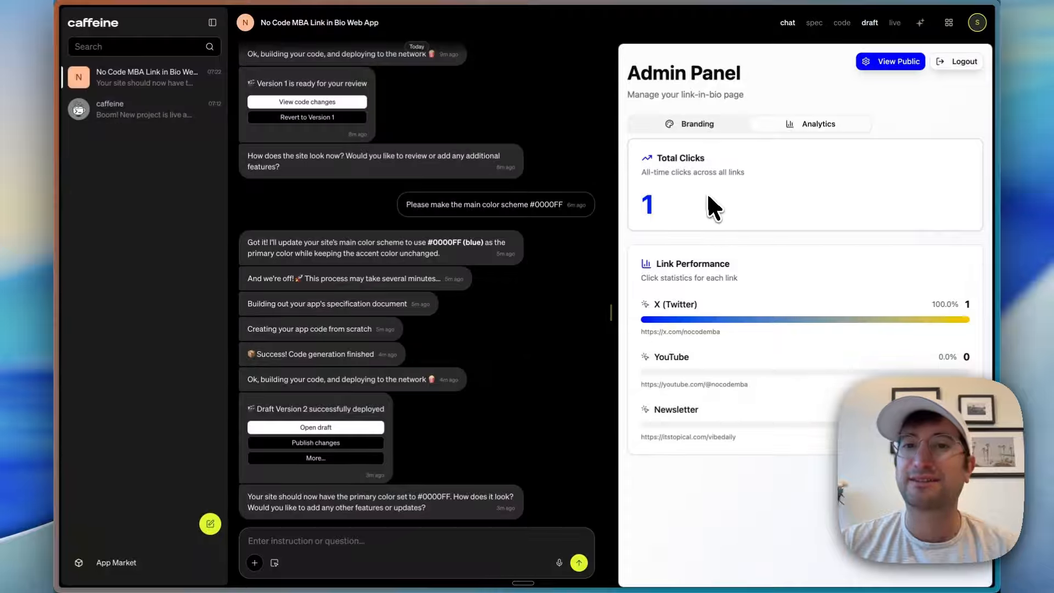
pyautogui.moveTo(657, 158); pyautogui.dragTo(756, 170)
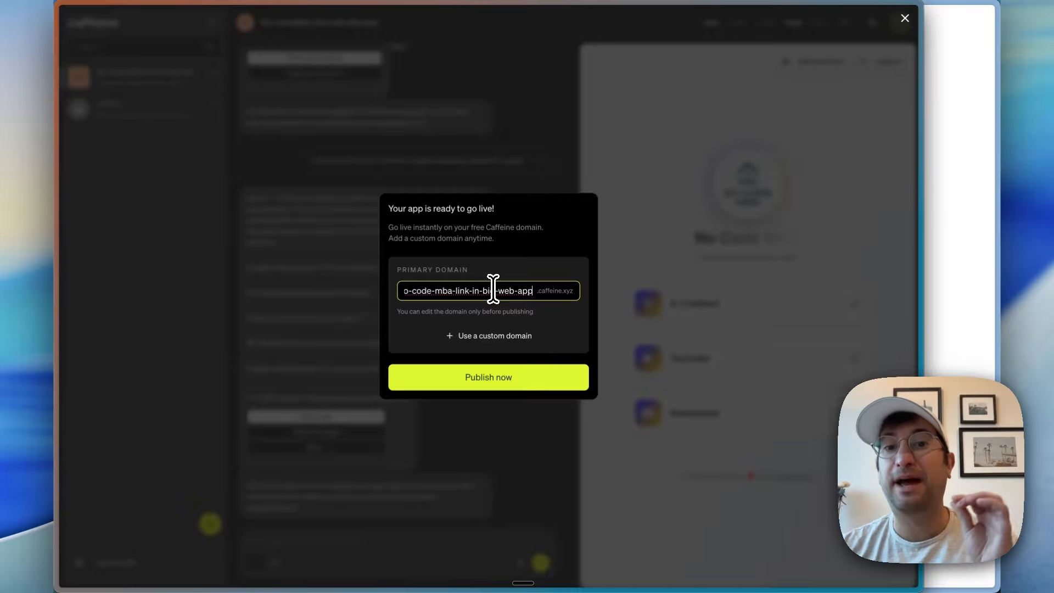
# Step: Publish the link-in-bio app on the free domain no-code-mba-link-in-bio-web-app.caffeine.xyz
pyautogui.moveTo(493, 290); pyautogui.dragTo(344, 285)
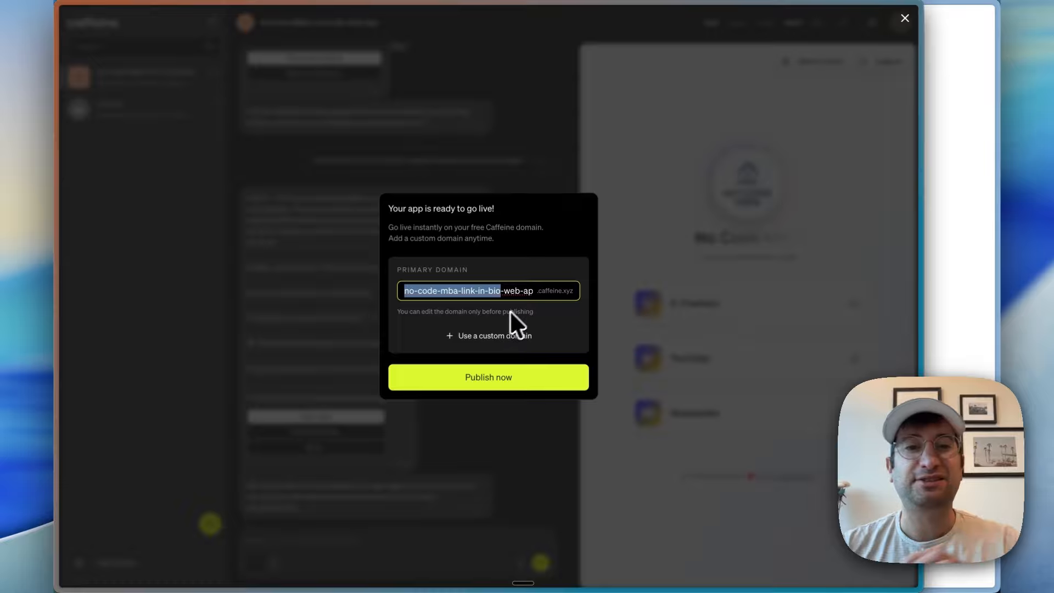
pyautogui.click(498, 373)
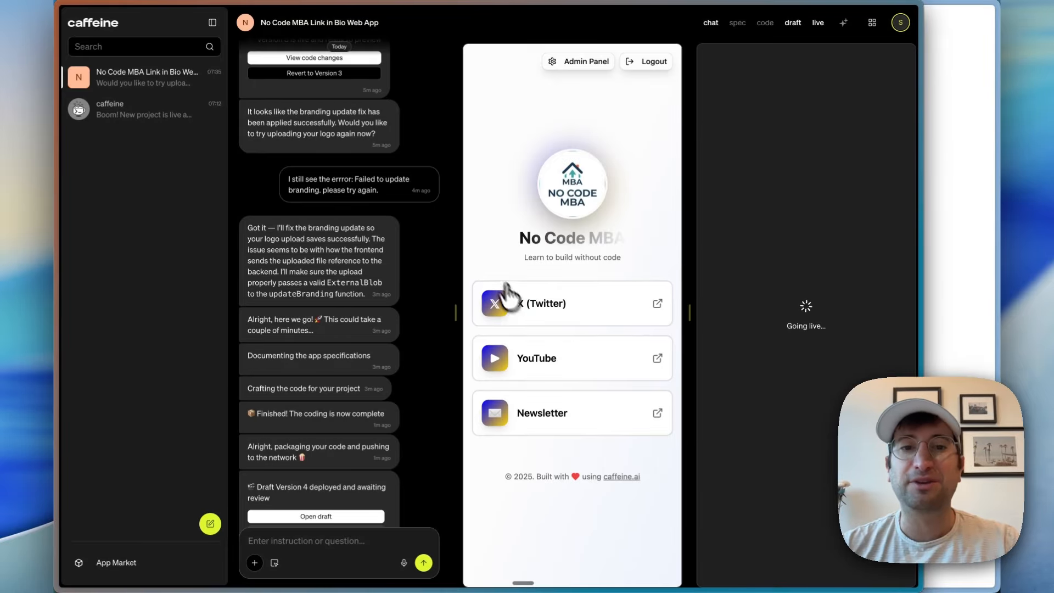
pyautogui.scroll(10, 430, 353)
pyautogui.scroll(5, 428, 357)
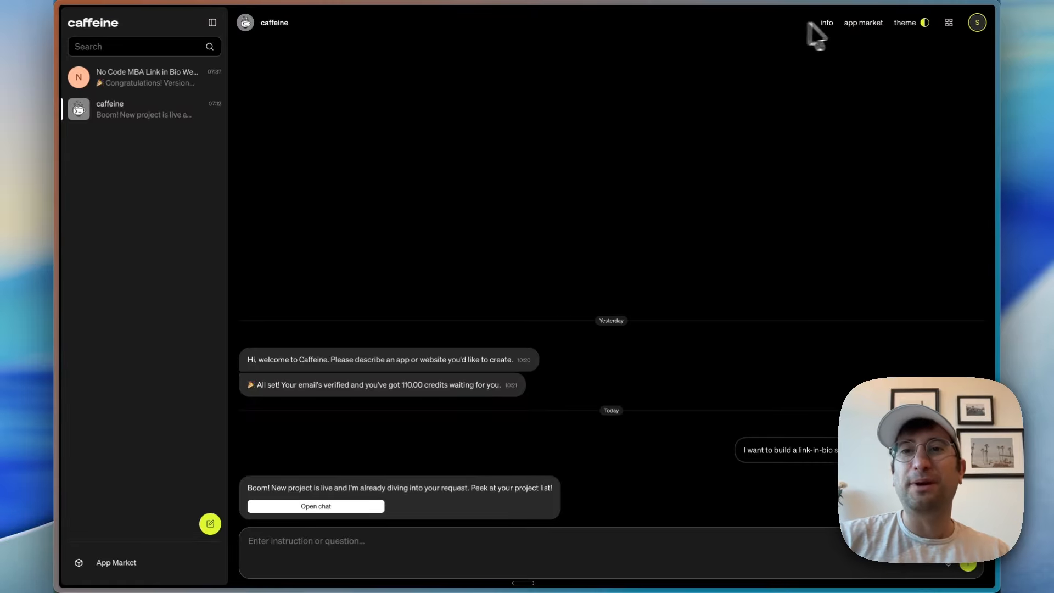
# Step: Browse the app market and clone the Buyo shopping list app as a new project
pyautogui.click(857, 23)
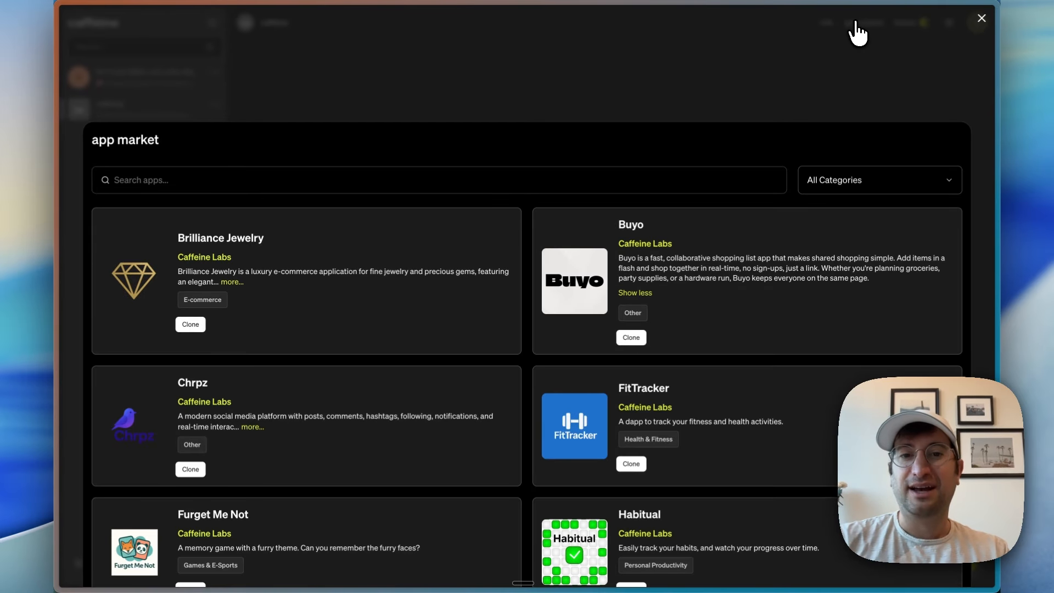
pyautogui.scroll(-3, 543, 273)
pyautogui.scroll(3, 545, 271)
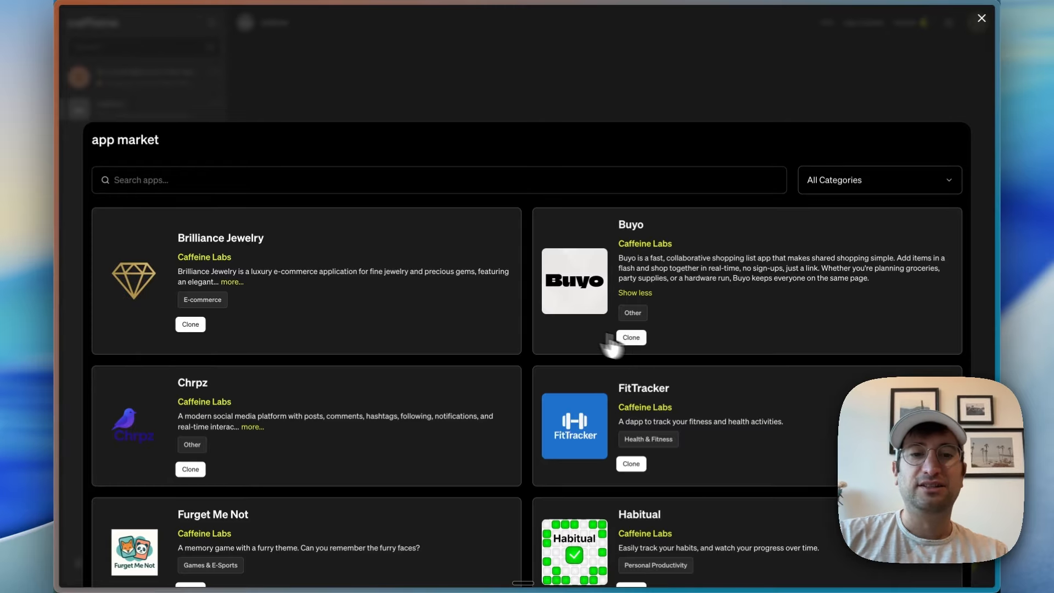
pyautogui.scroll(-3, 553, 357)
pyautogui.scroll(2, 555, 358)
pyautogui.scroll(1, 555, 359)
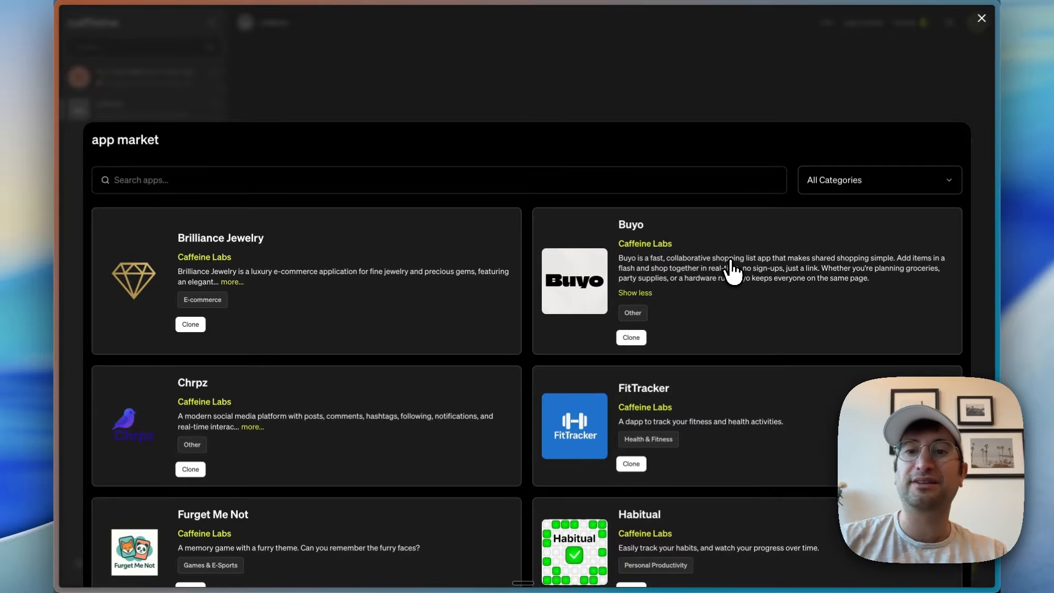
pyautogui.click(630, 338)
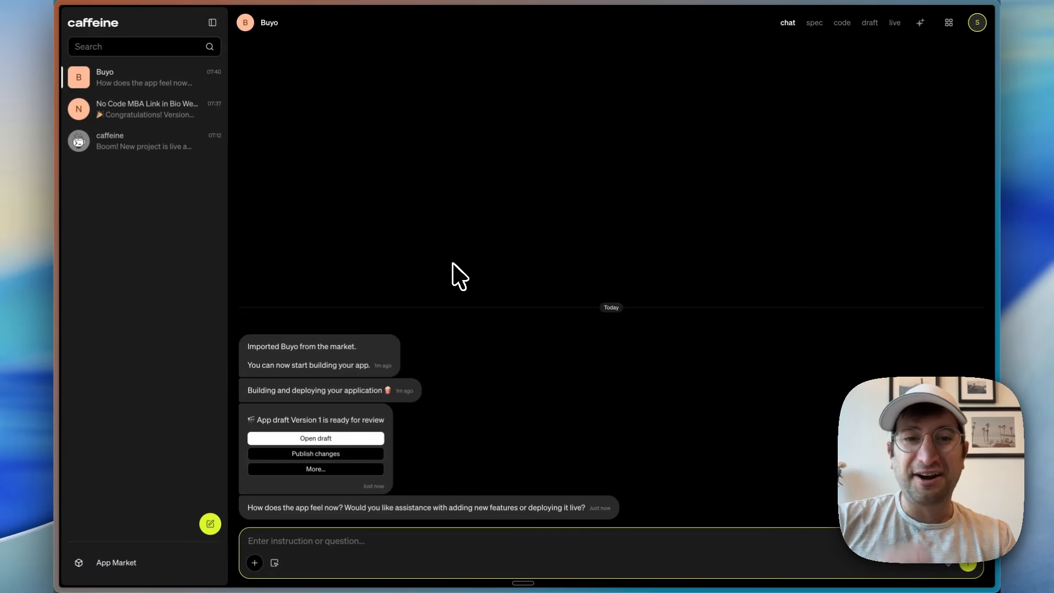
# Step: Open the Buyo project's spec and skim its overview and the opening feature sections
pyautogui.click(816, 23)
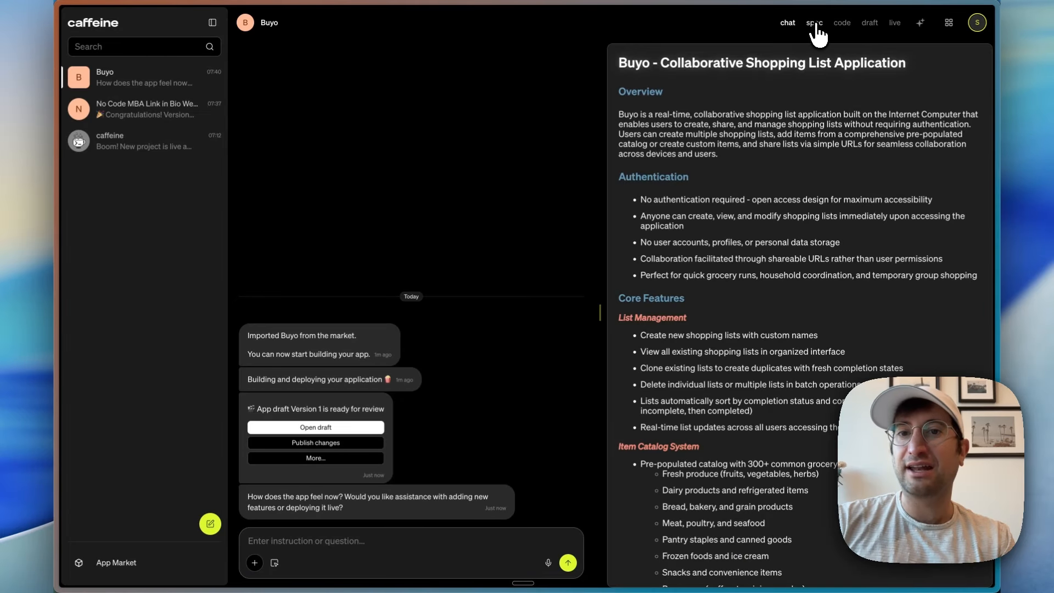
pyautogui.scroll(-15, 754, 217)
pyautogui.scroll(12, 753, 221)
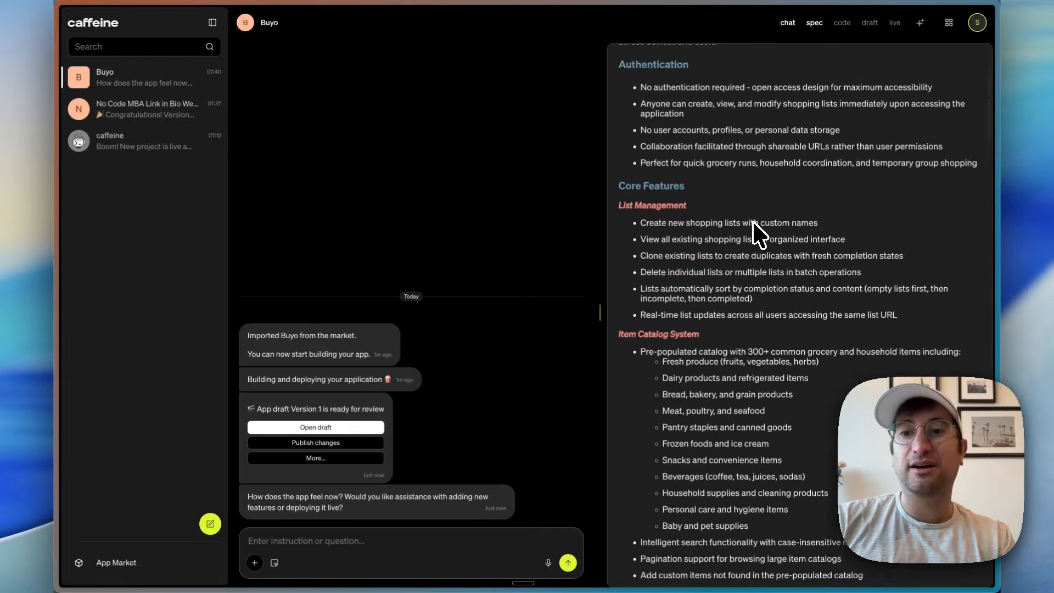
pyautogui.scroll(-10, 754, 221)
pyautogui.scroll(-5, 753, 221)
pyautogui.scroll(20, 753, 221)
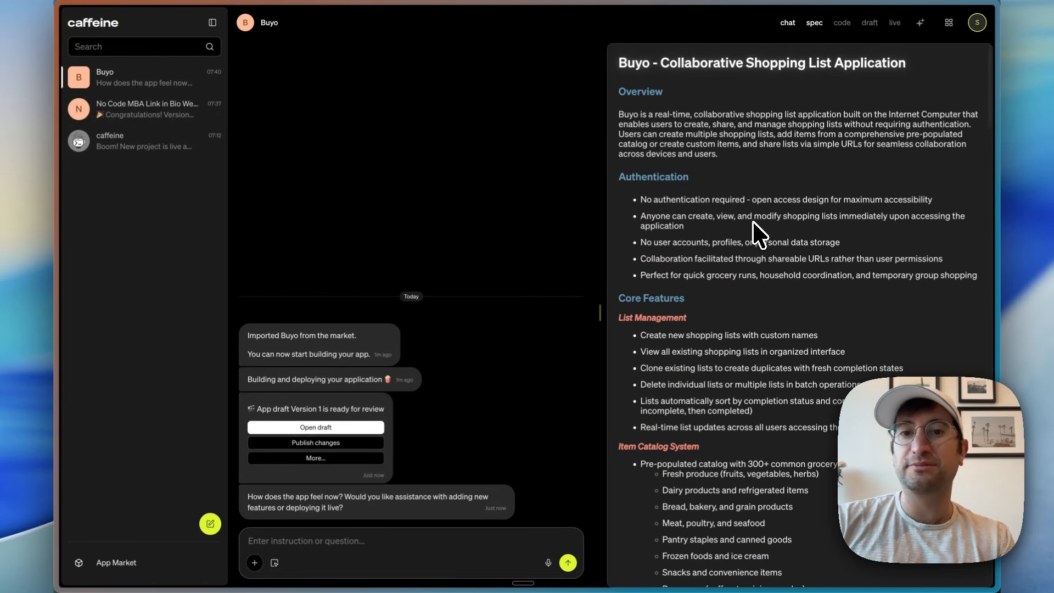
pyautogui.scroll(-4, 753, 221)
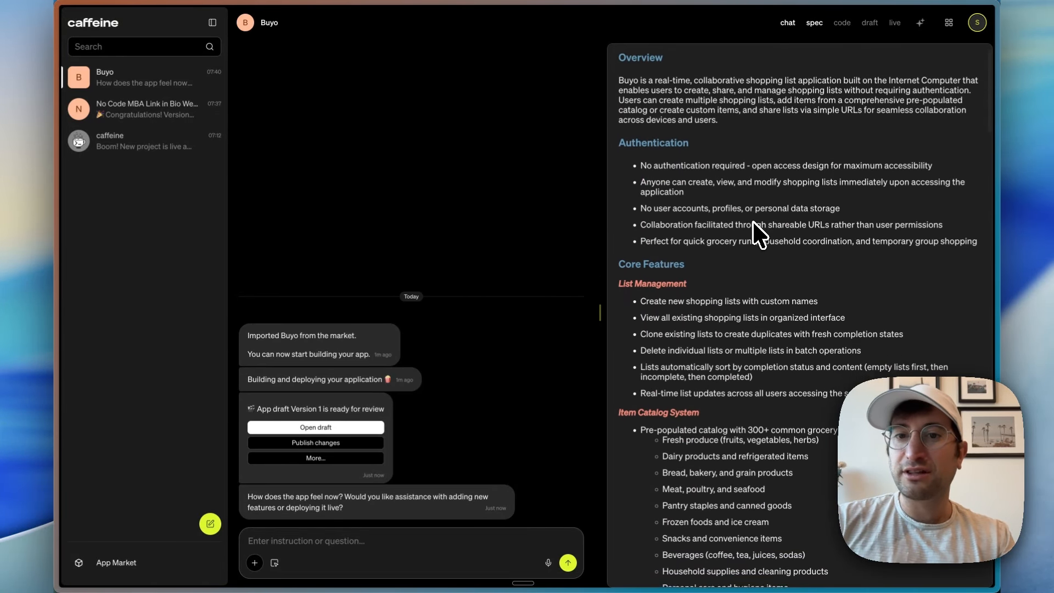
pyautogui.scroll(5, 753, 221)
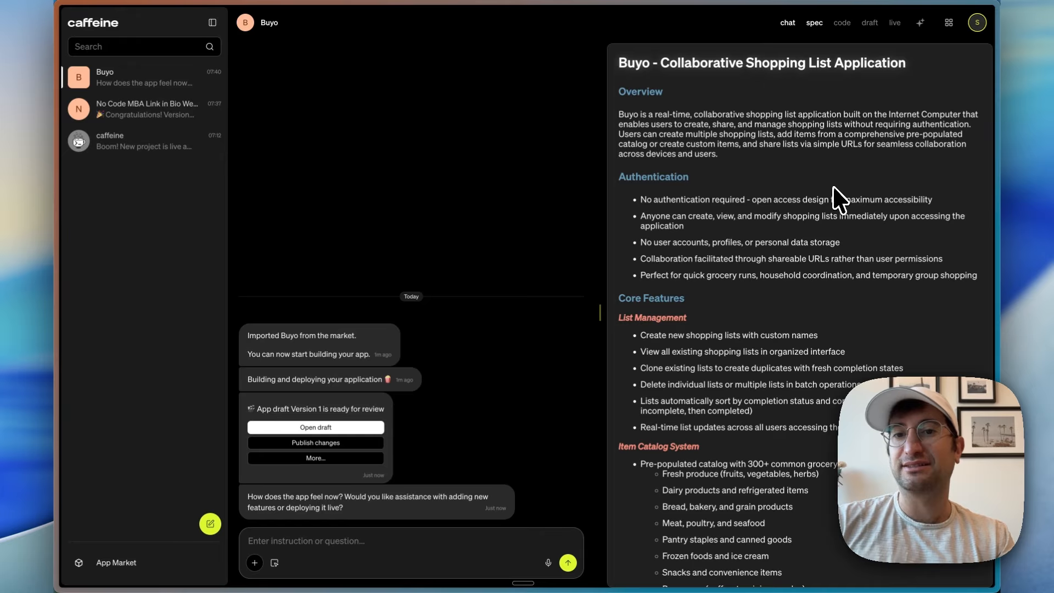
# Step: Read the spec's Authentication, List Management and Item Catalog System sections, including the intelligent search feature
pyautogui.scroll(-1, 769, 203)
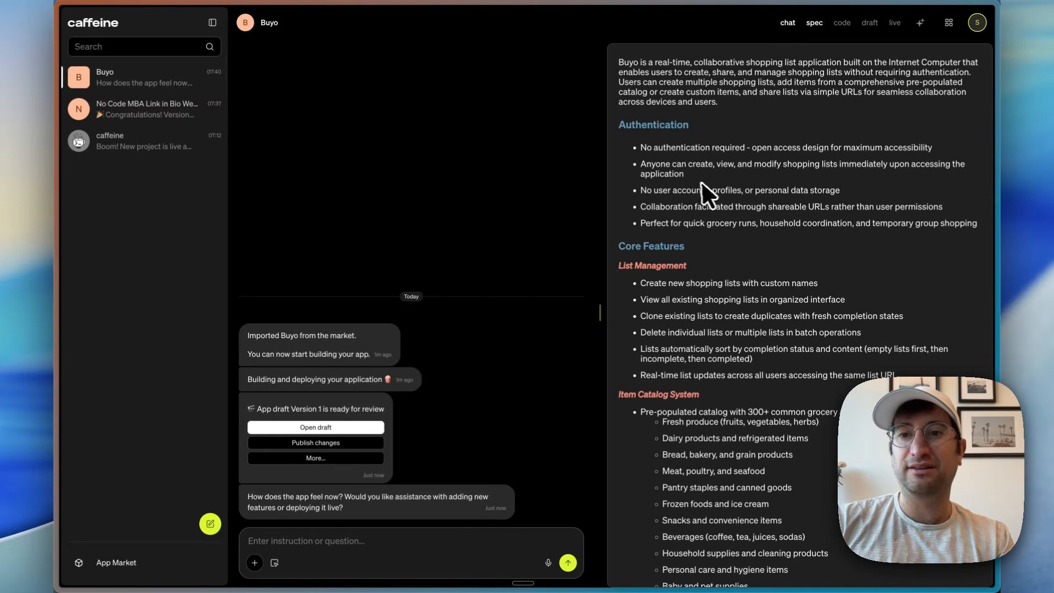
pyautogui.scroll(-2, 693, 187)
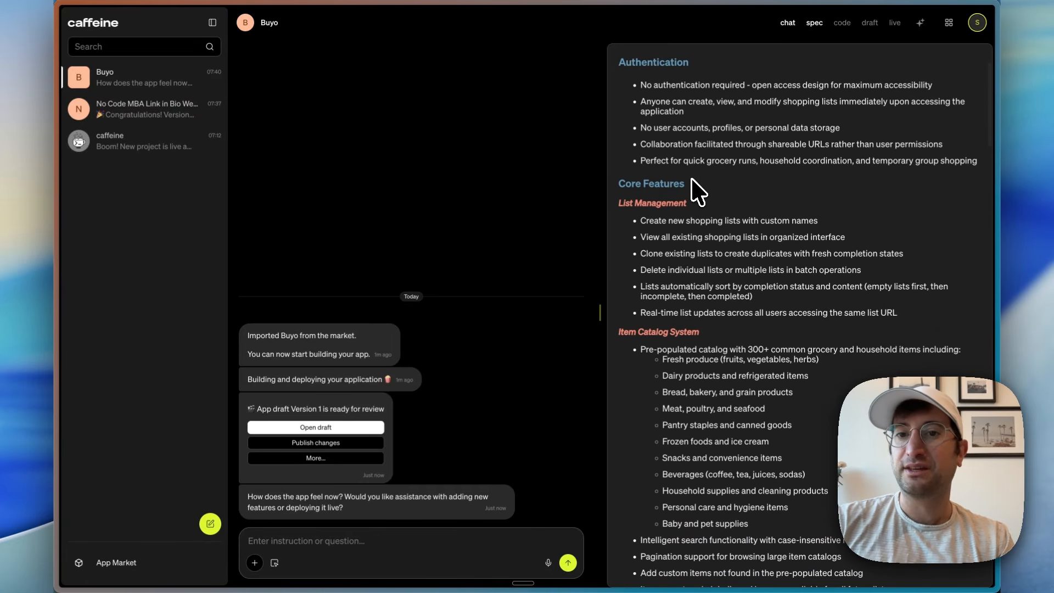
pyautogui.scroll(-2, 693, 187)
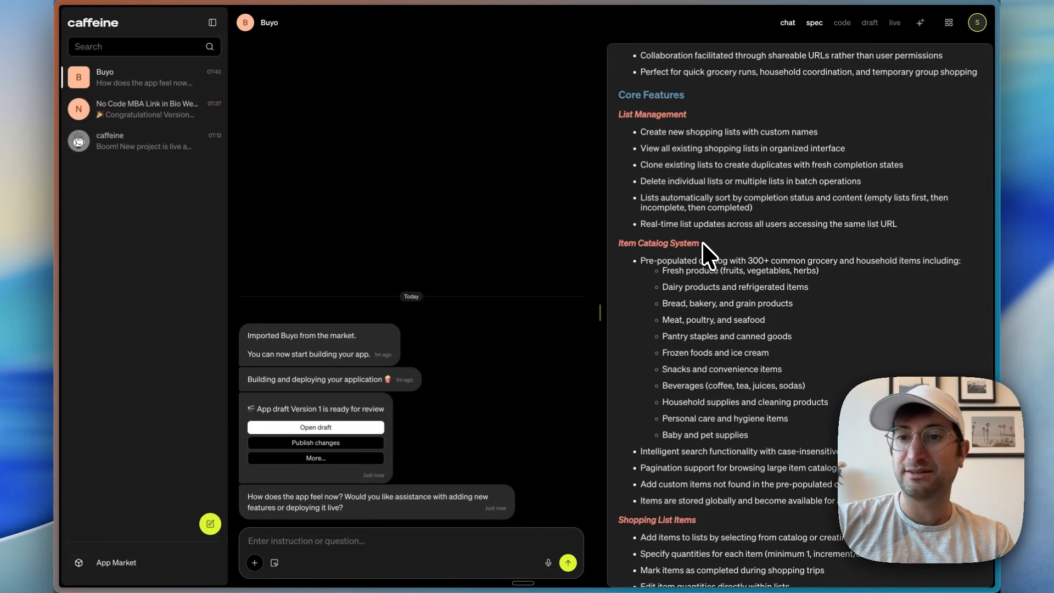
pyautogui.scroll(-2, 703, 245)
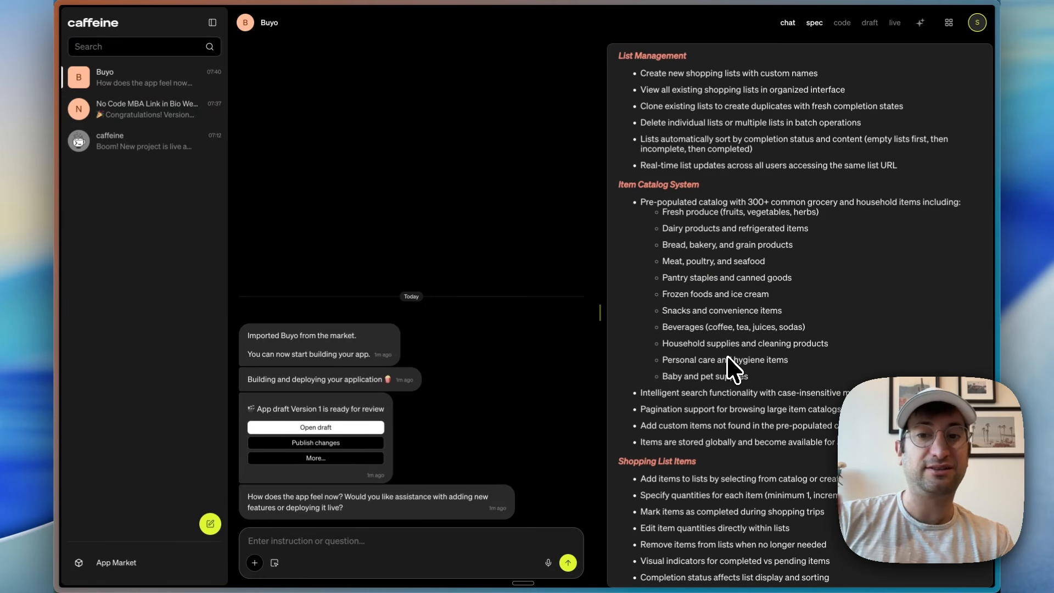
pyautogui.scroll(-6, 733, 369)
pyautogui.moveTo(655, 214); pyautogui.dragTo(782, 215)
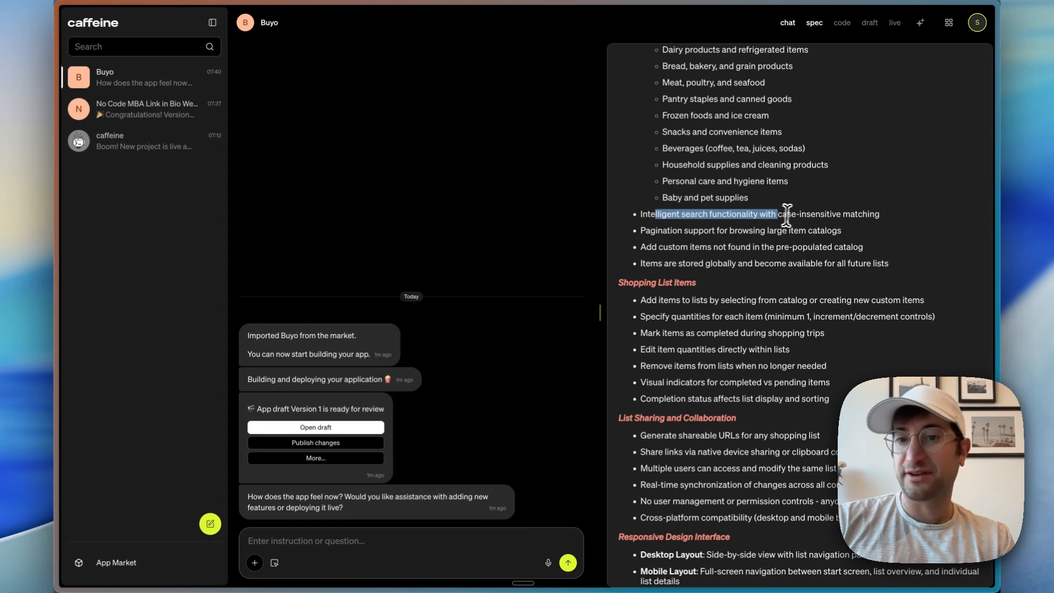
# Step: Read the rest of the spec, from list sharing and backend data storage through the design system to future enhancements
pyautogui.scroll(-5, 748, 266)
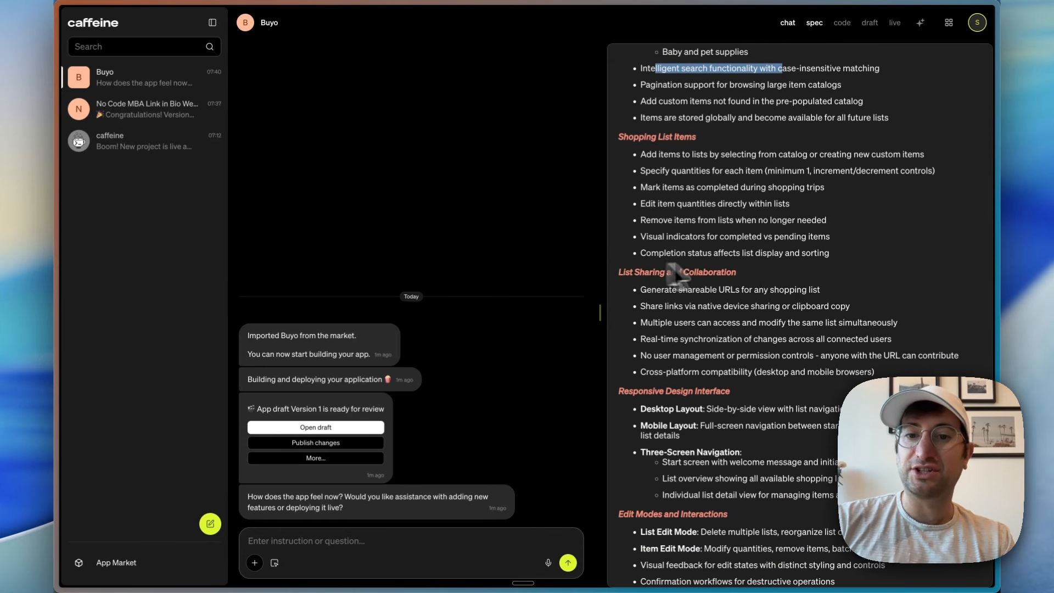
pyautogui.scroll(-5, 714, 190)
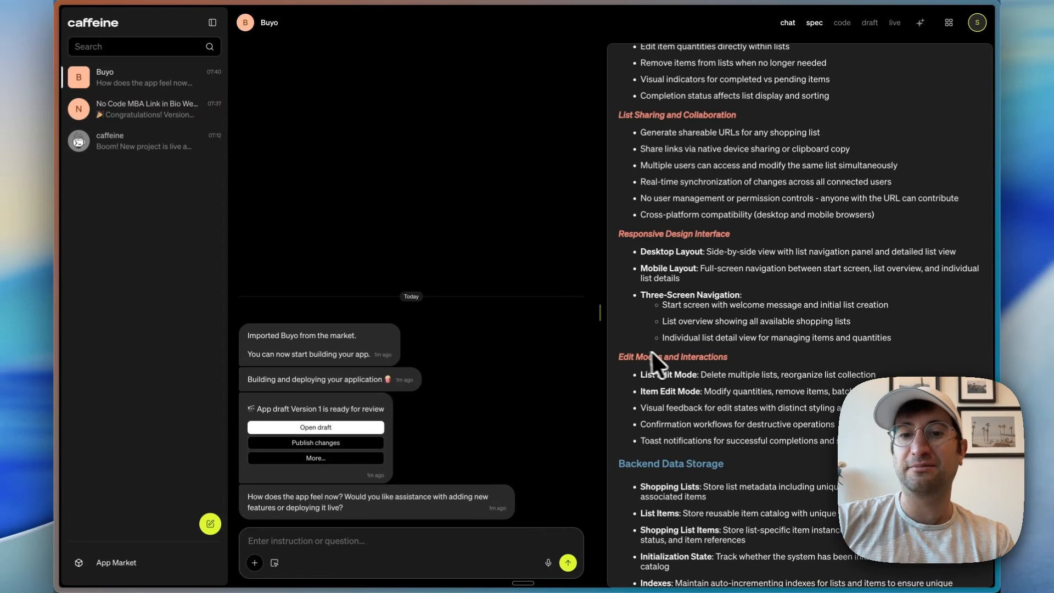
pyautogui.scroll(-12, 681, 363)
pyautogui.scroll(4, 650, 165)
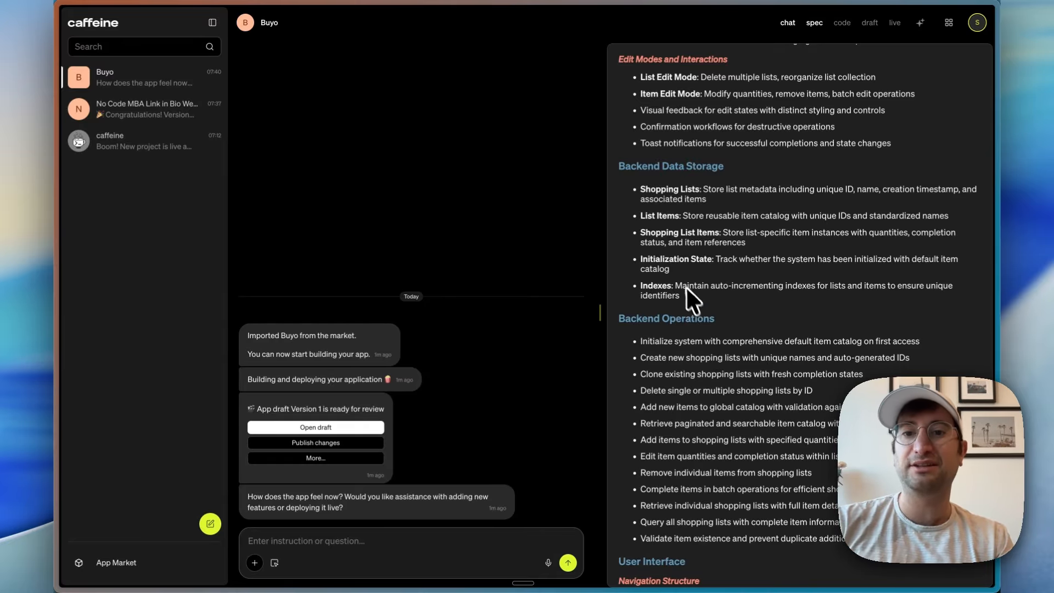
pyautogui.scroll(-3, 663, 329)
pyautogui.moveTo(641, 149); pyautogui.dragTo(685, 336)
pyautogui.scroll(-15, 685, 336)
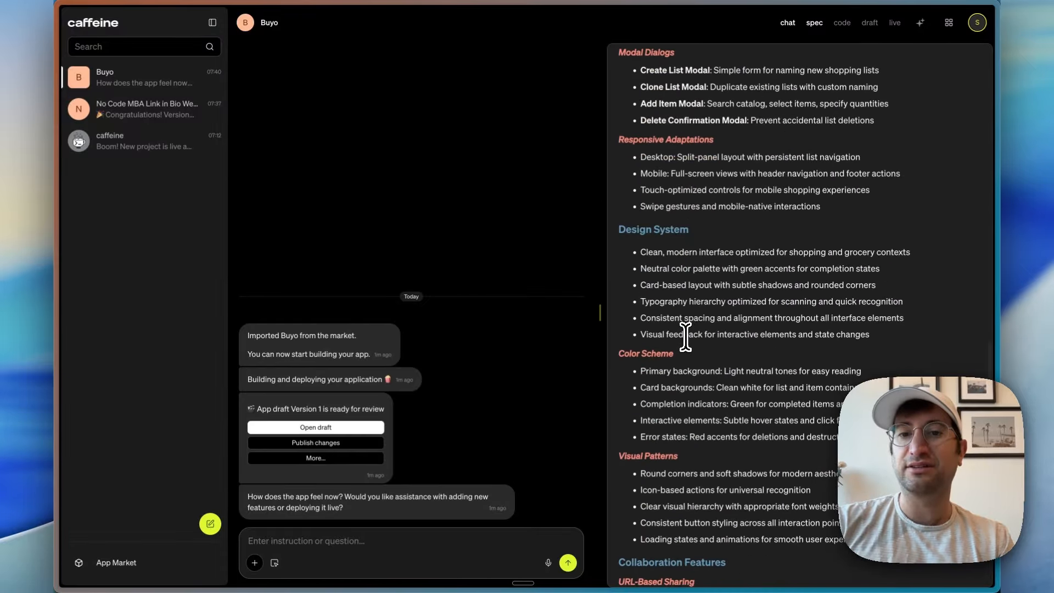
pyautogui.scroll(-10, 685, 335)
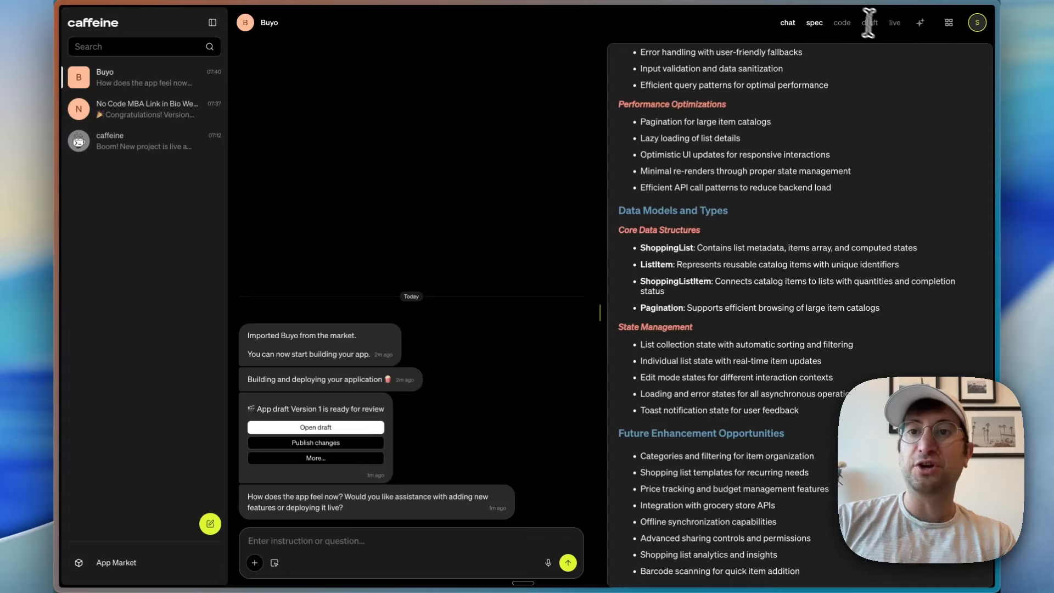
# Step: Show Buyo's code in place of the spec and inspect the backend test file main.test.mo
pyautogui.click(842, 24)
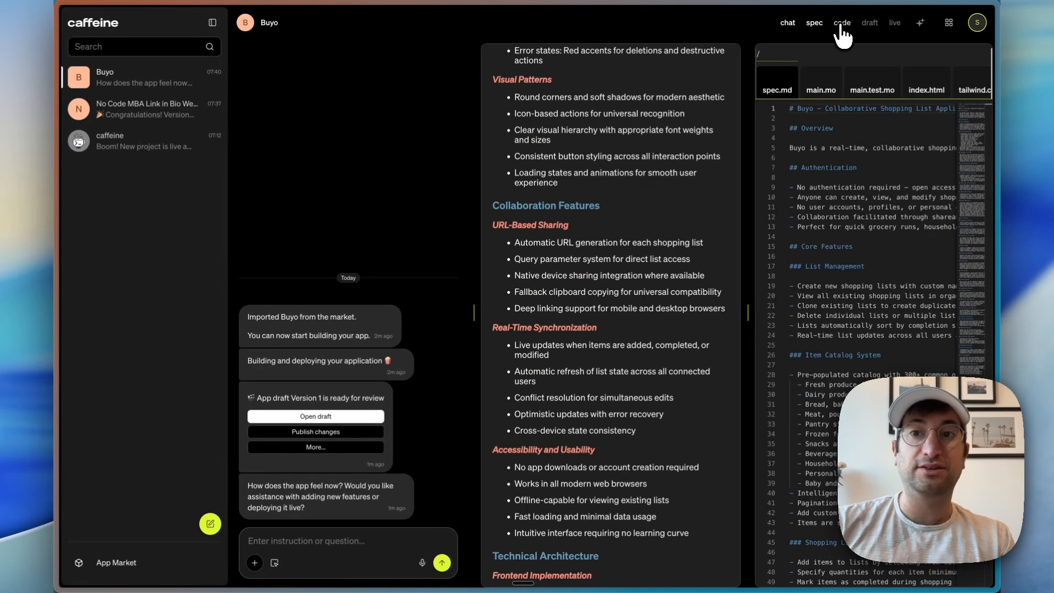
pyautogui.click(817, 25)
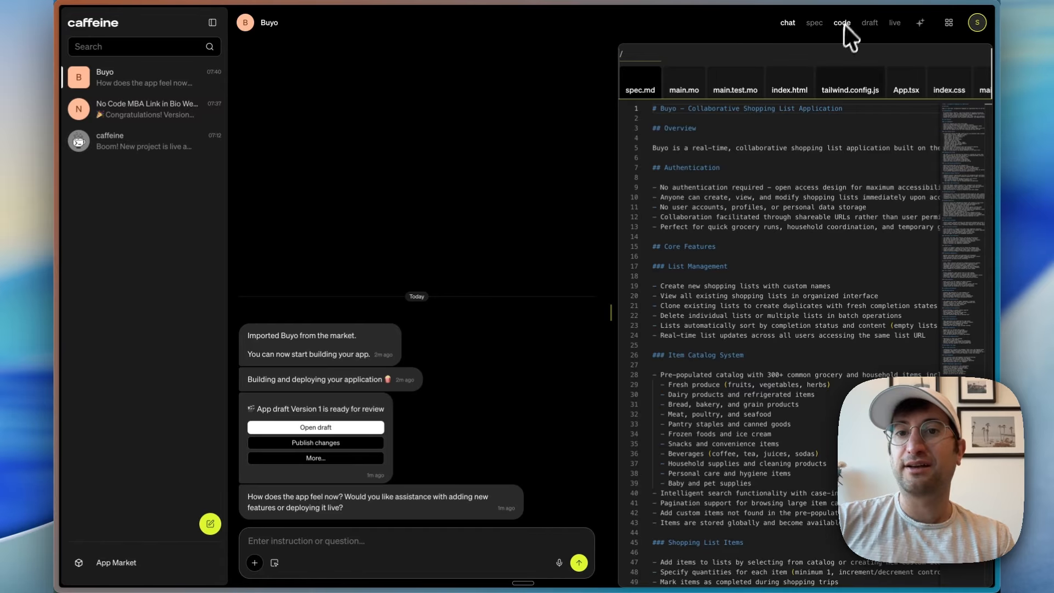
pyautogui.click(735, 89)
pyautogui.click(728, 168)
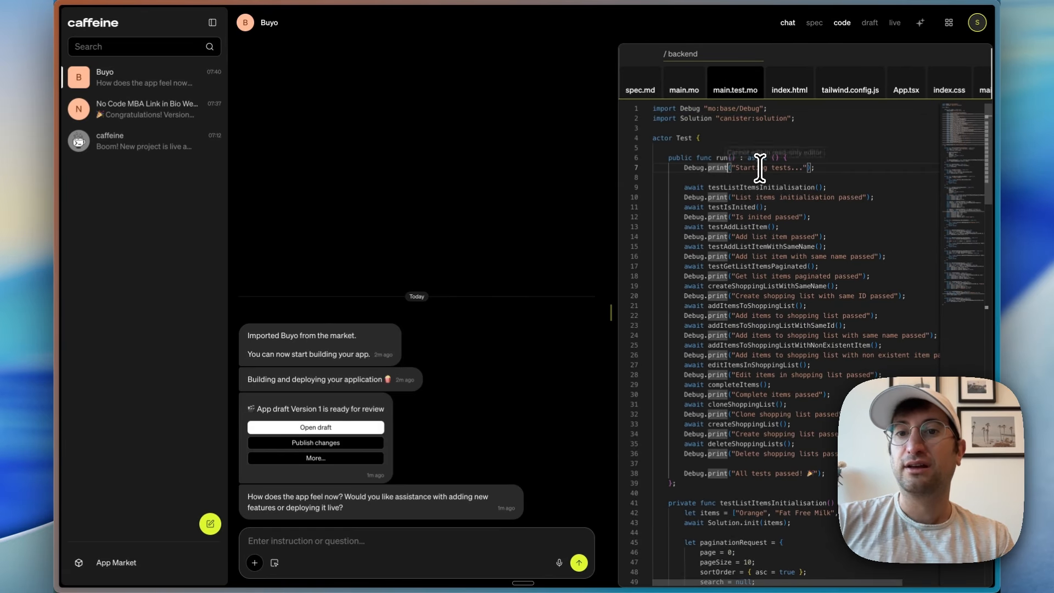
# Step: Show only the Buyo draft preview beside the chat and widen it to the desktop split layout
pyautogui.click(871, 28)
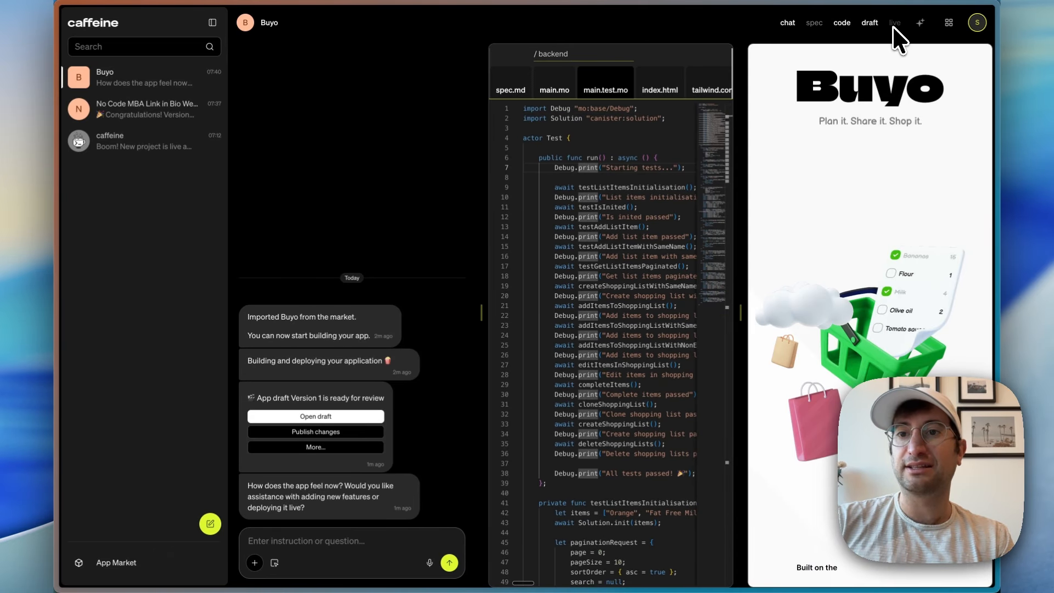
pyautogui.click(894, 25)
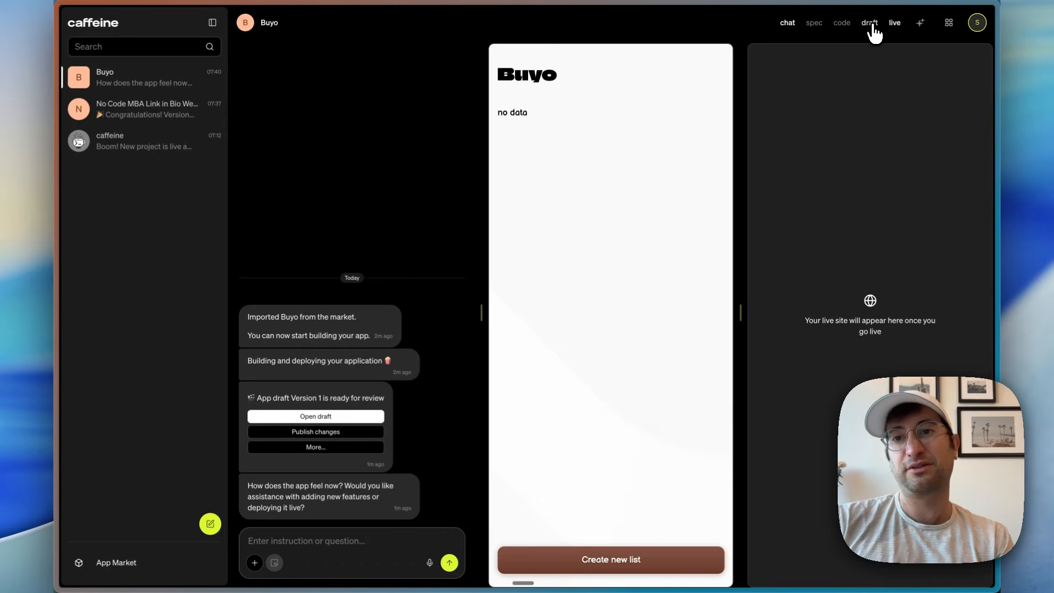
pyautogui.click(872, 25)
pyautogui.click(895, 23)
pyautogui.click(871, 23)
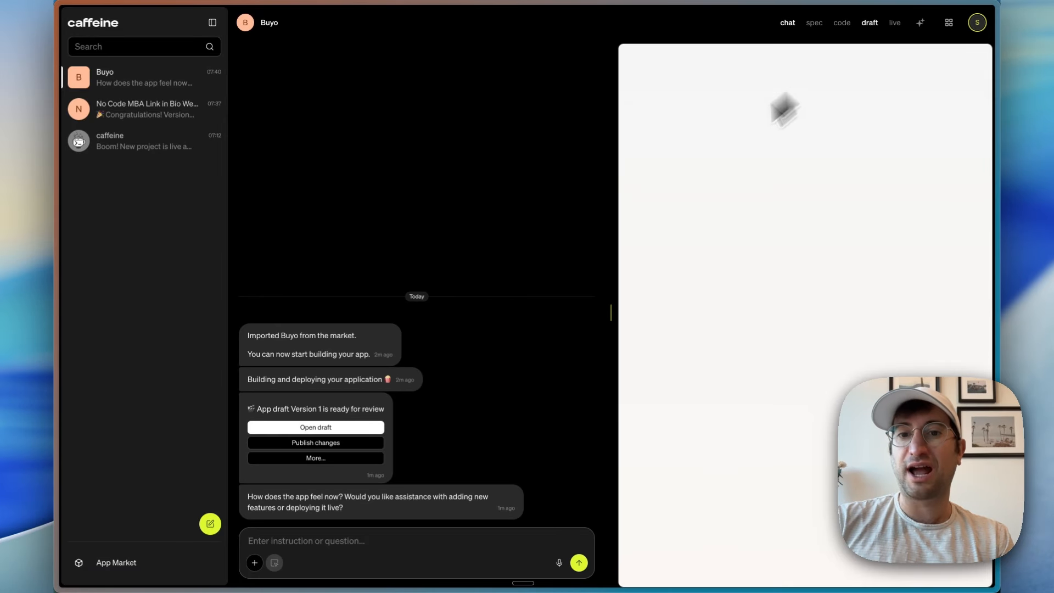
pyautogui.moveTo(611, 311); pyautogui.dragTo(528, 309)
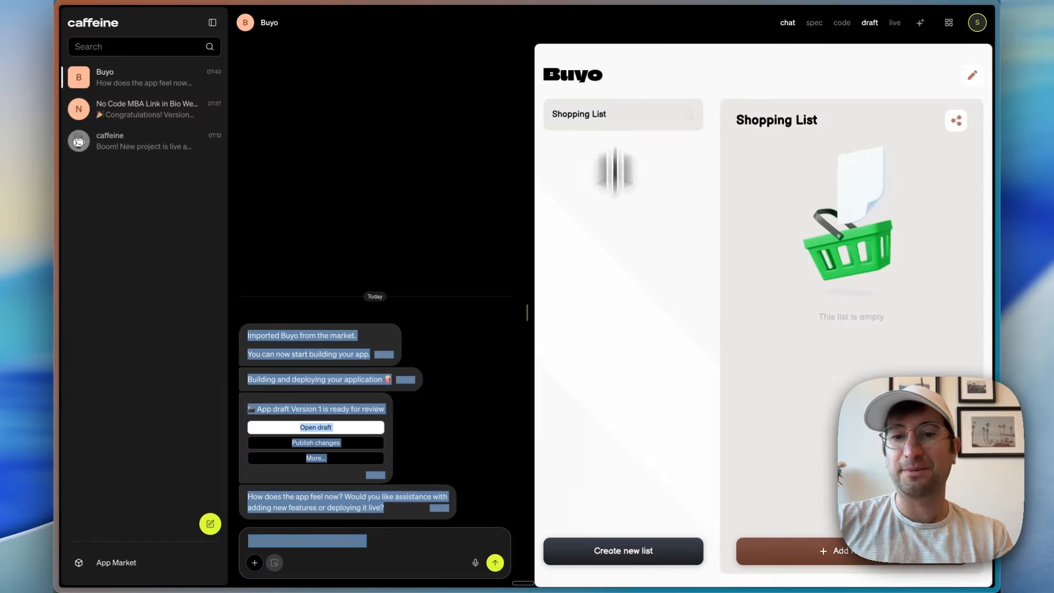
# Step: Create a new list named Jan 13 Shopping List in the Buyo draft
pyautogui.click(608, 552)
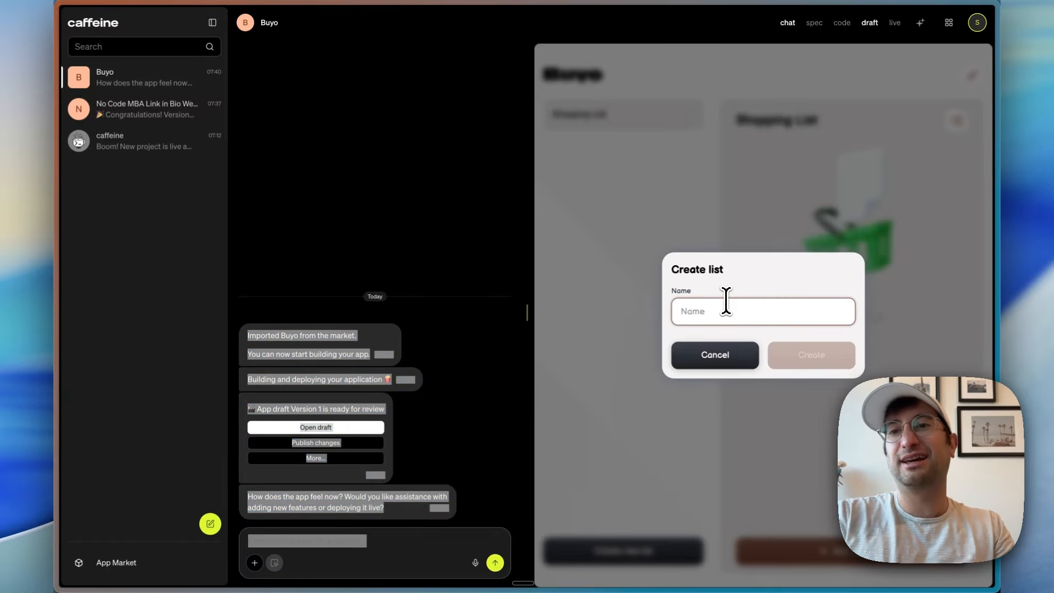
pyautogui.write('Jan 13')
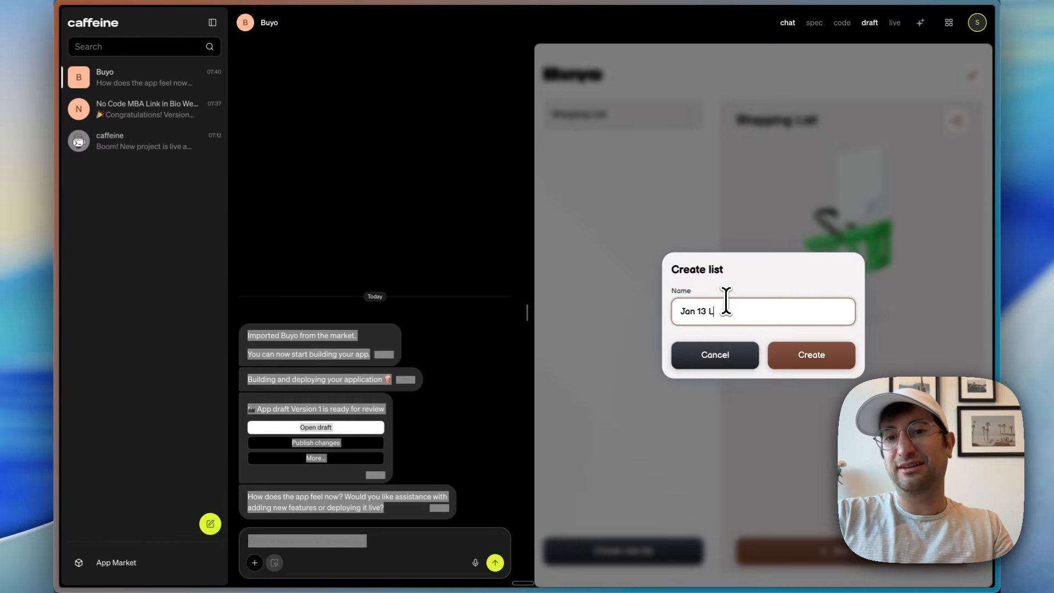
pyautogui.write(' Shopping List')
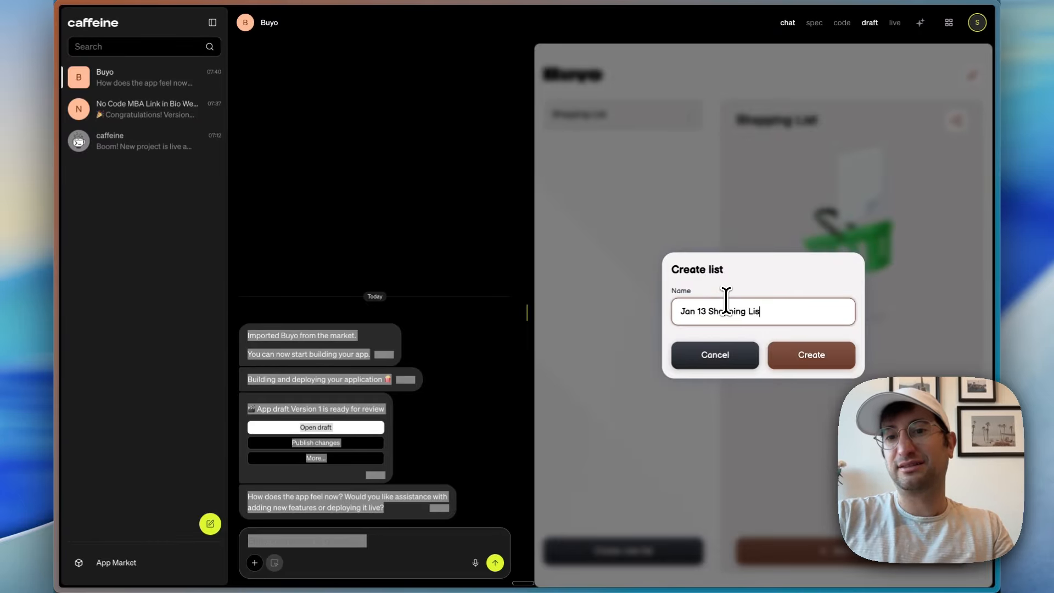
pyautogui.click(839, 361)
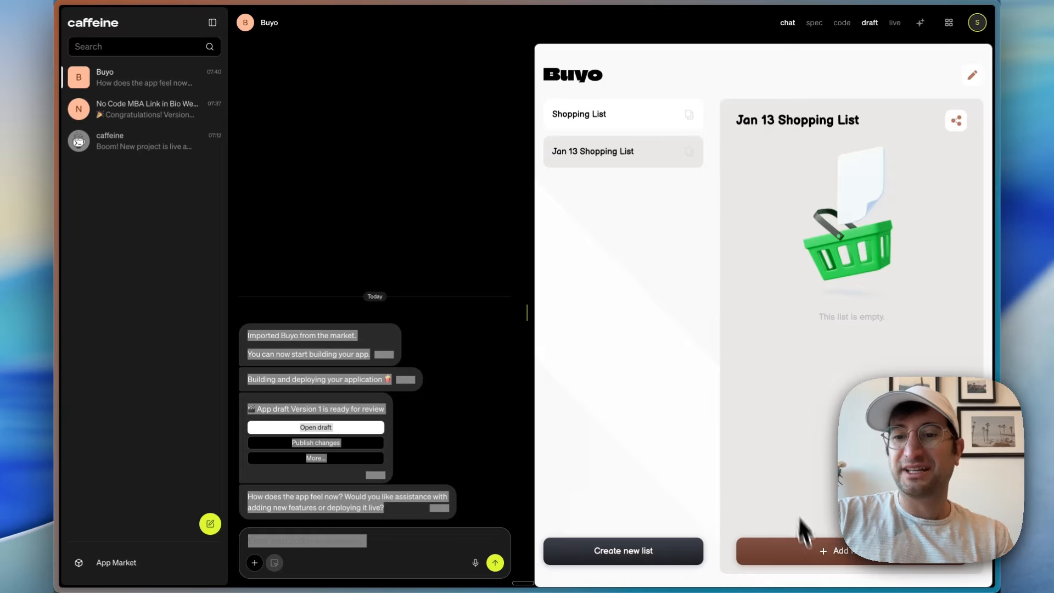
# Step: Add the suggested item Apples with an amount of 5 to the Jan 13 Shopping List in the draft
pyautogui.click(808, 552)
pyautogui.click(702, 291)
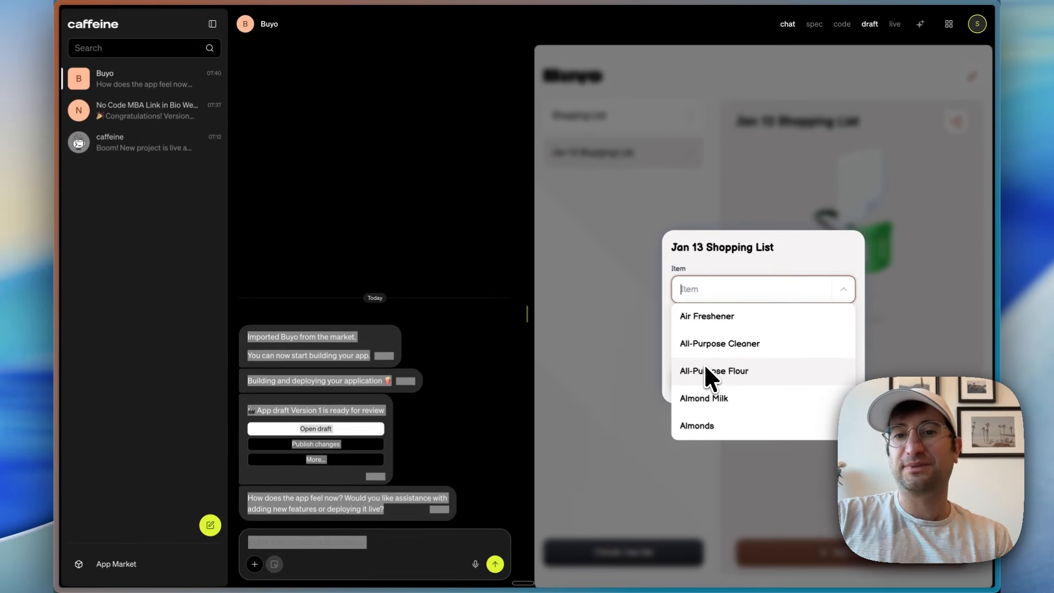
pyautogui.write('apple')
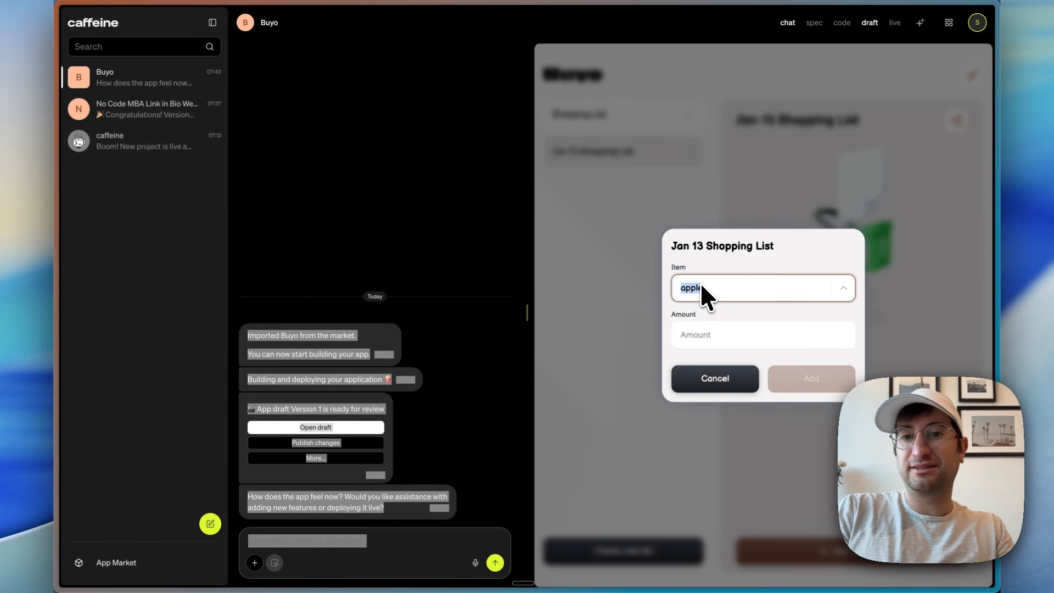
pyautogui.press('BackSpace')
pyautogui.write('ap')
pyautogui.press('BackSpace')
pyautogui.press('BackSpace')
pyautogui.write('ap')
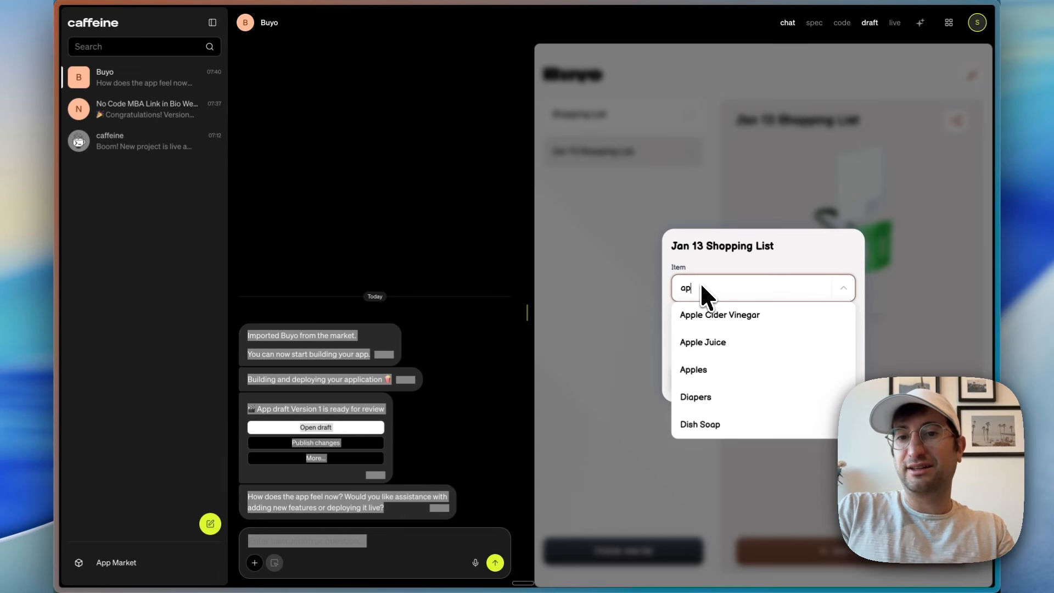
pyautogui.write('pl')
pyautogui.click(723, 371)
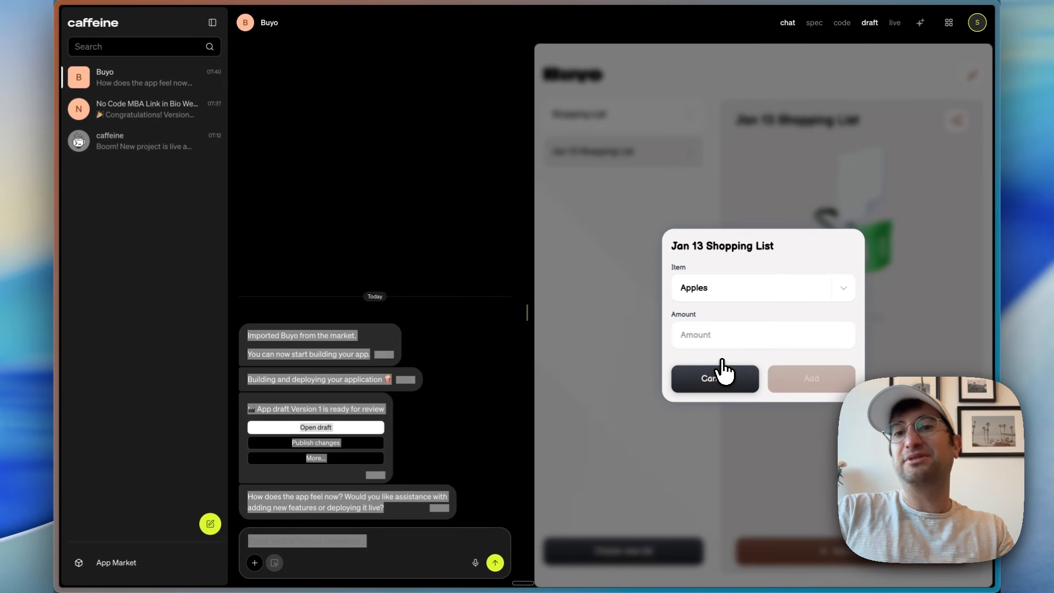
pyautogui.click(699, 335)
pyautogui.write('5')
pyautogui.click(807, 379)
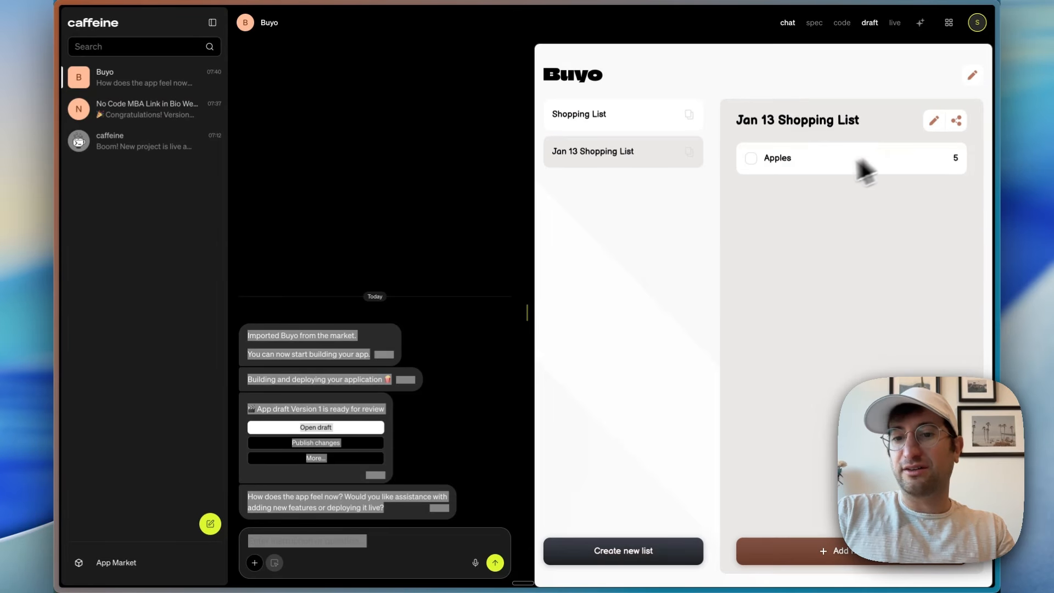
# Step: Add Chicken Thighs with an amount of 2 to the Jan 13 list, switching to Shopping List and back
pyautogui.click(840, 552)
pyautogui.click(710, 296)
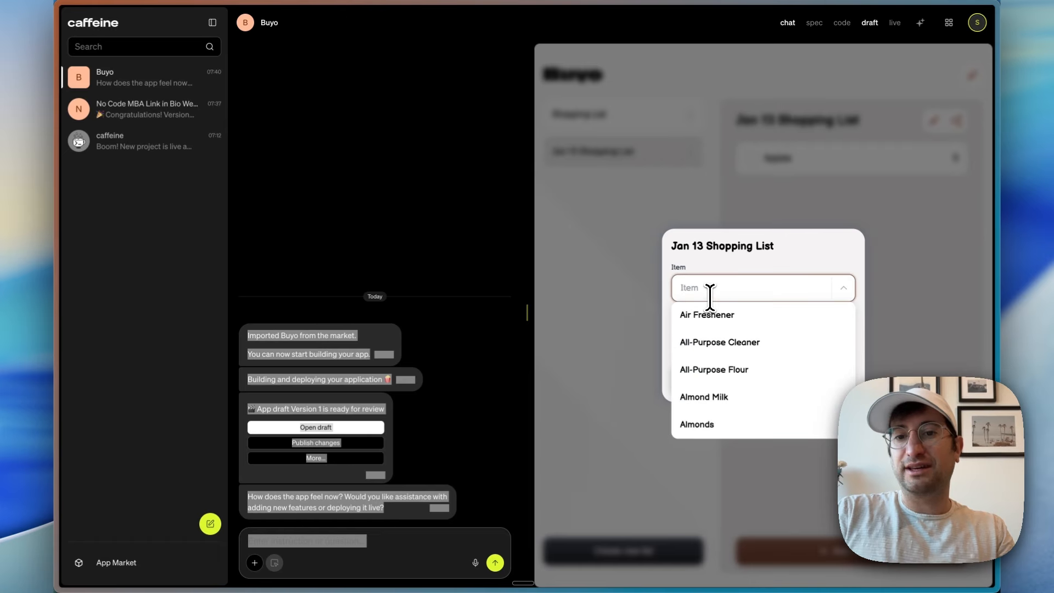
pyautogui.write('chicken')
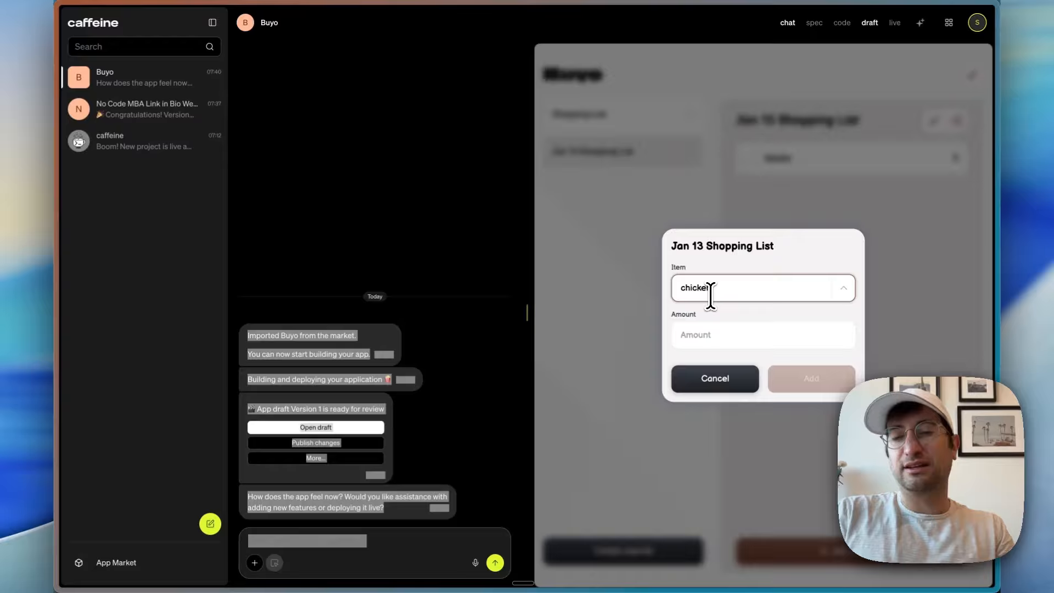
pyautogui.click(730, 377)
pyautogui.click(701, 336)
pyautogui.write('5')
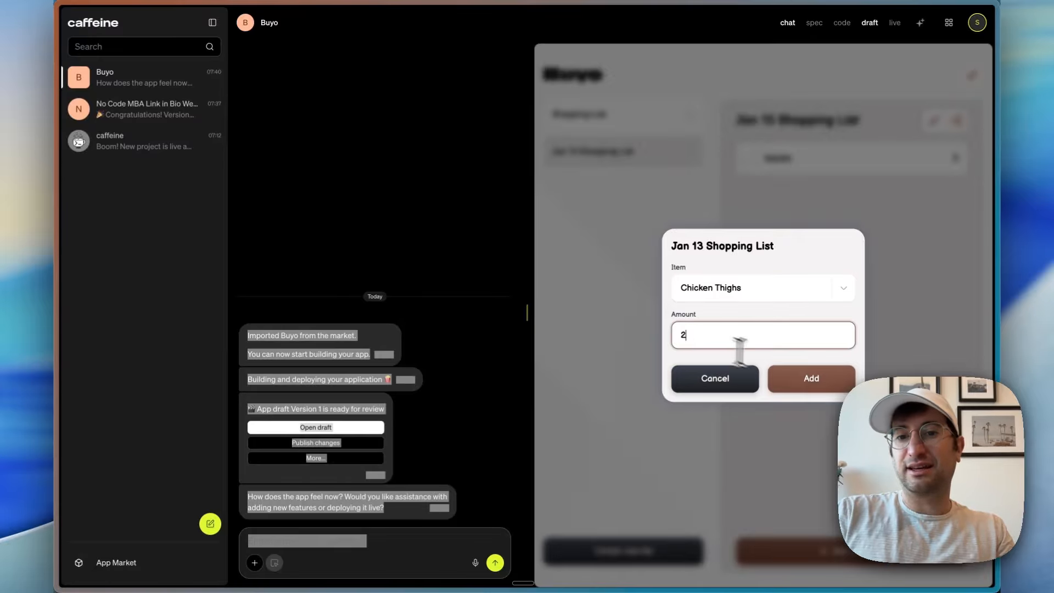
pyautogui.click(800, 381)
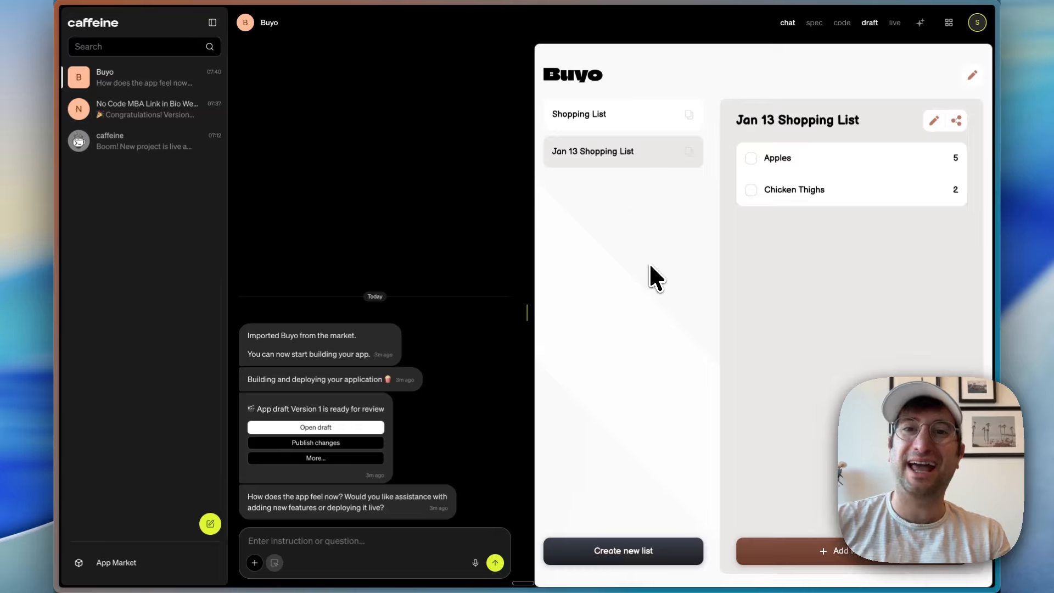
pyautogui.click(607, 122)
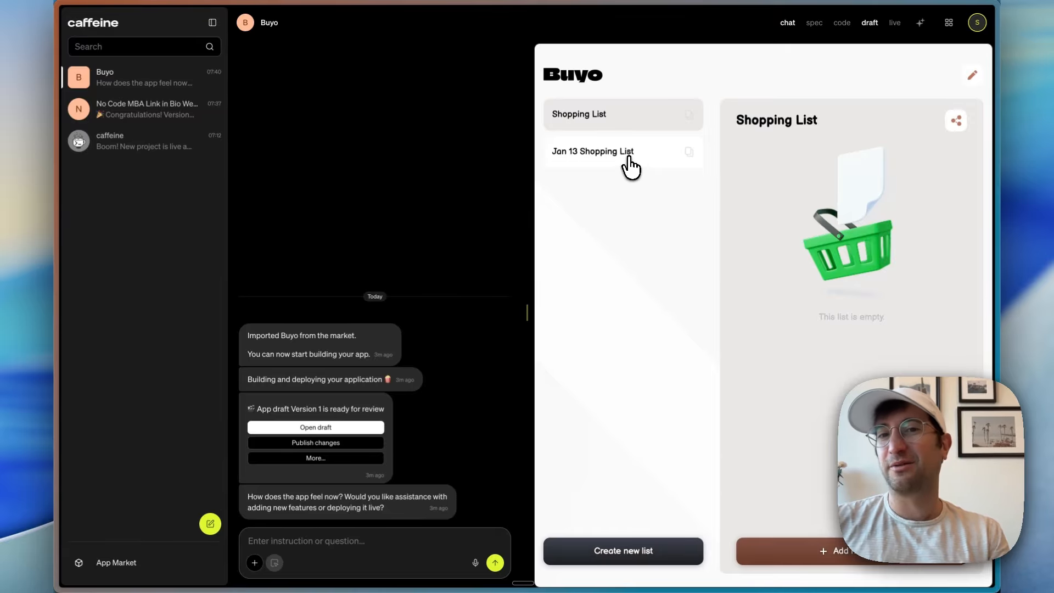
pyautogui.click(626, 156)
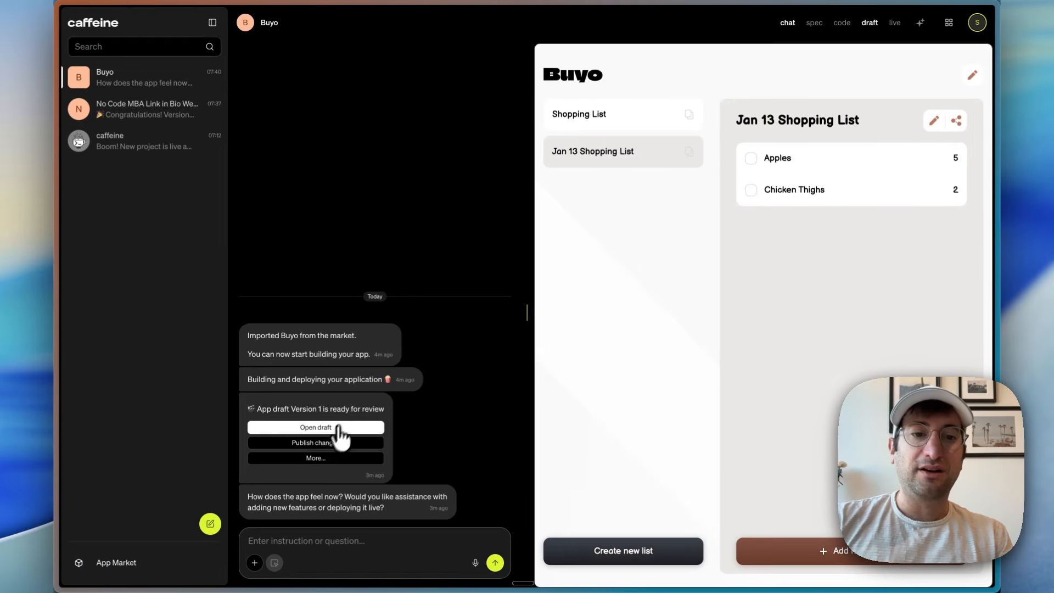
# Step: Publish the Buyo app on the Caffeine domain buyo-test-123.caffeine.xyz
pyautogui.click(329, 442)
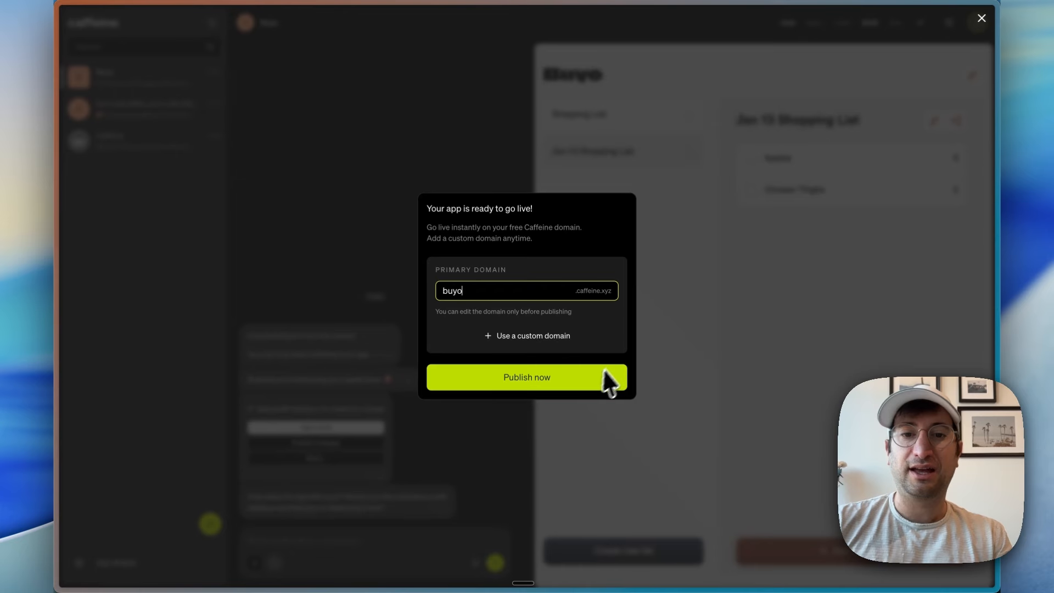
pyautogui.write('-123')
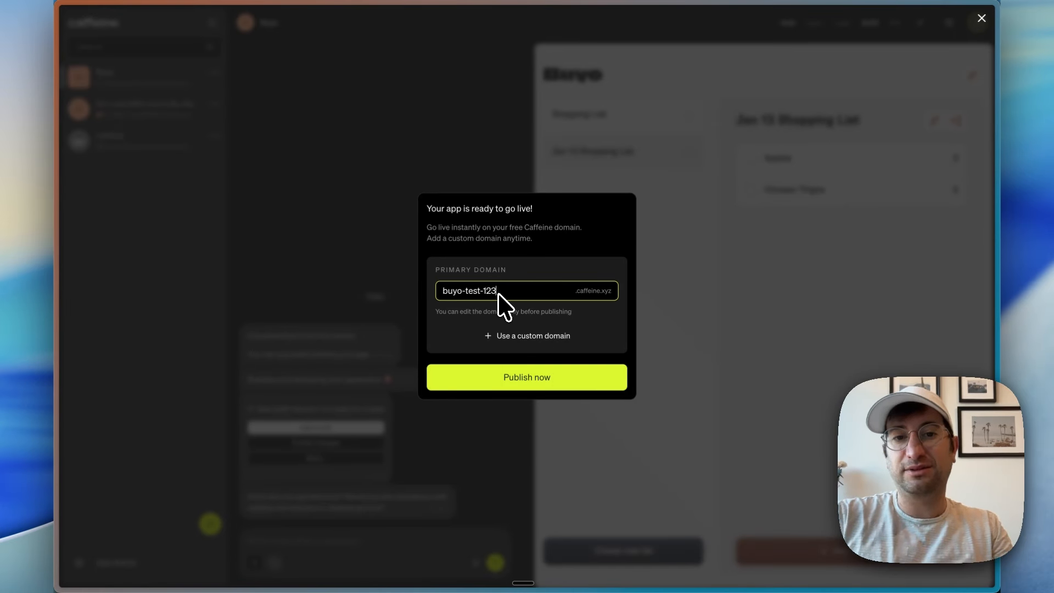
pyautogui.click(506, 379)
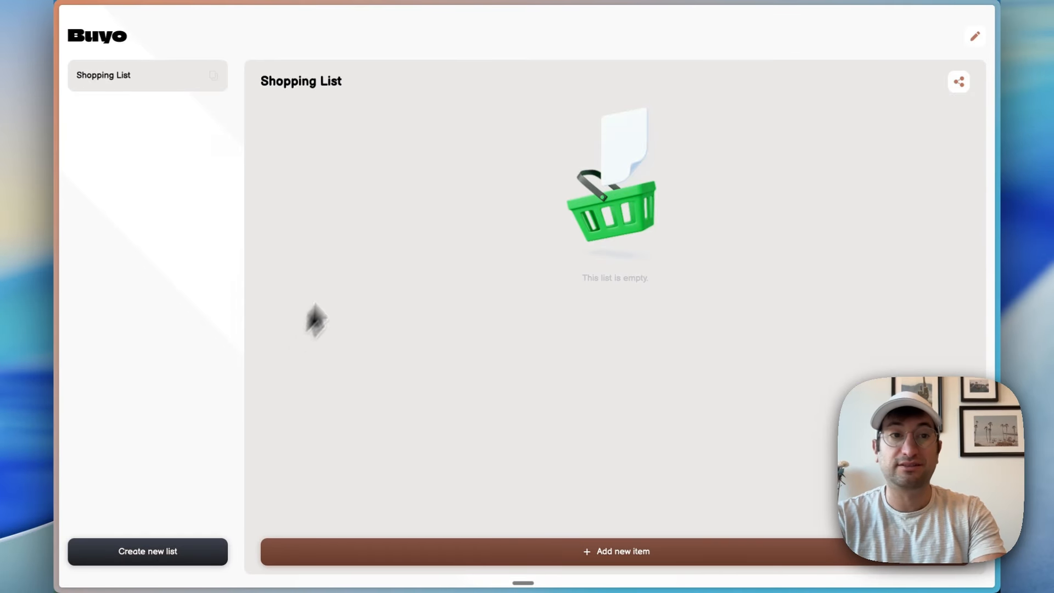
pyautogui.click(156, 555)
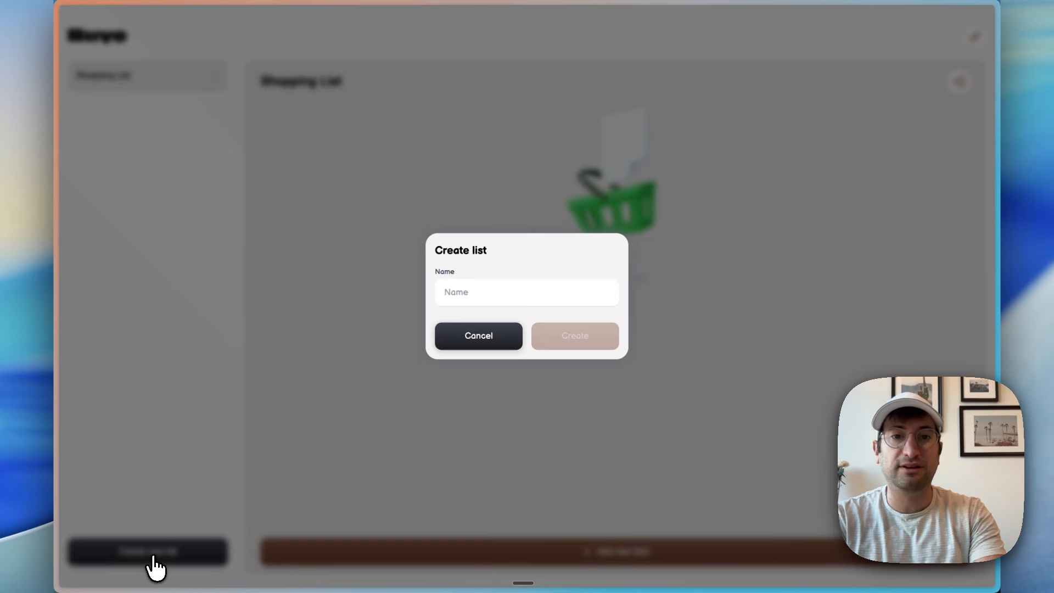
pyautogui.click(481, 290)
pyautogui.click(501, 322)
pyautogui.click(500, 336)
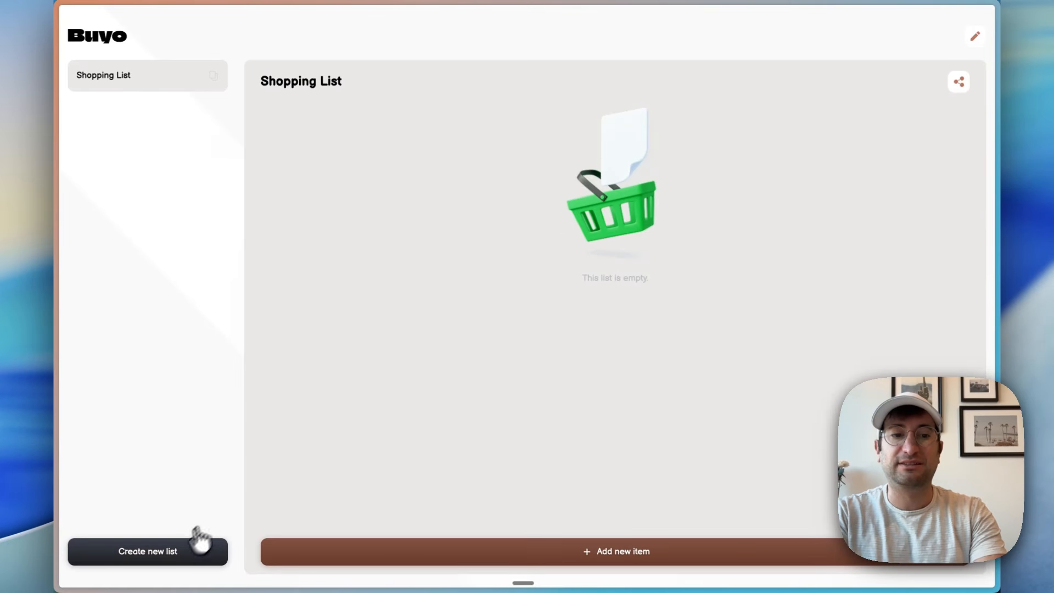
# Step: Create a list named Jan 13 Shopping List in the live Buyo app
pyautogui.click(187, 554)
pyautogui.click(508, 293)
pyautogui.click(513, 323)
pyautogui.click(565, 343)
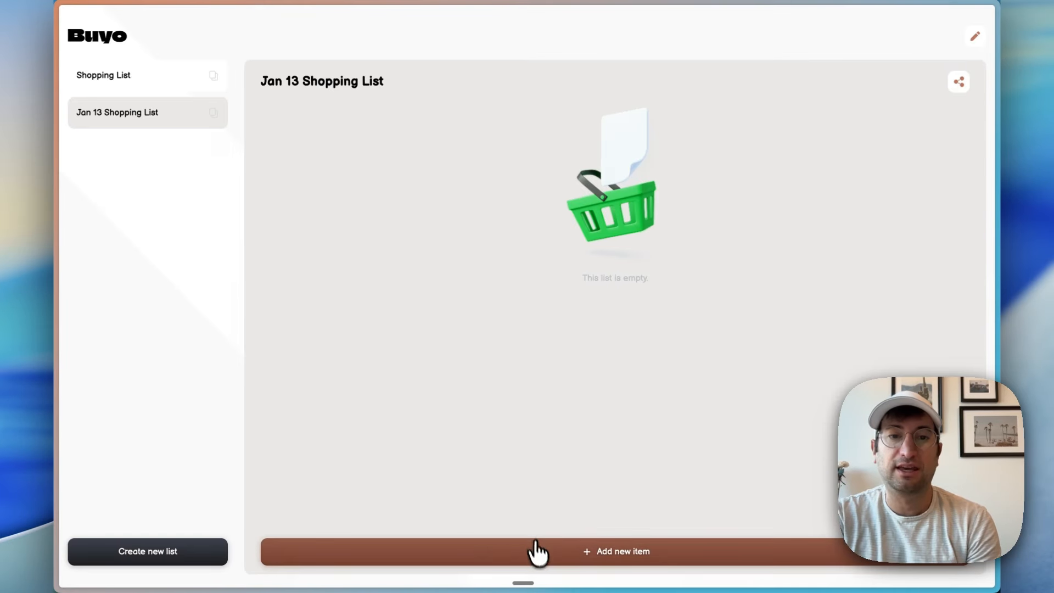
# Step: Add All-Purpose Flour with an amount of 1 to the live Jan 13 Shopping List
pyautogui.click(539, 551)
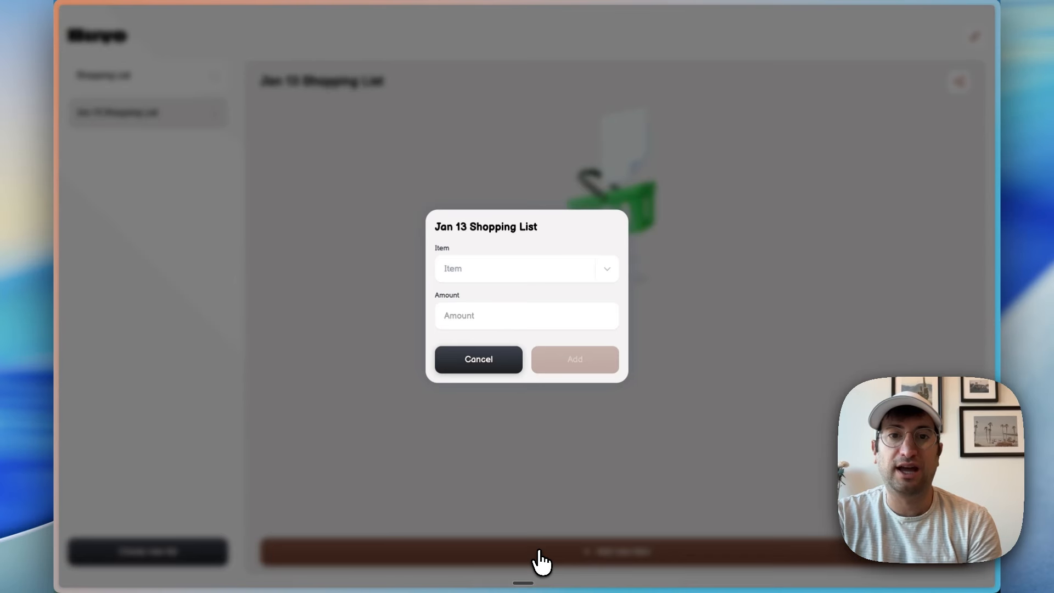
pyautogui.click(473, 274)
pyautogui.click(484, 351)
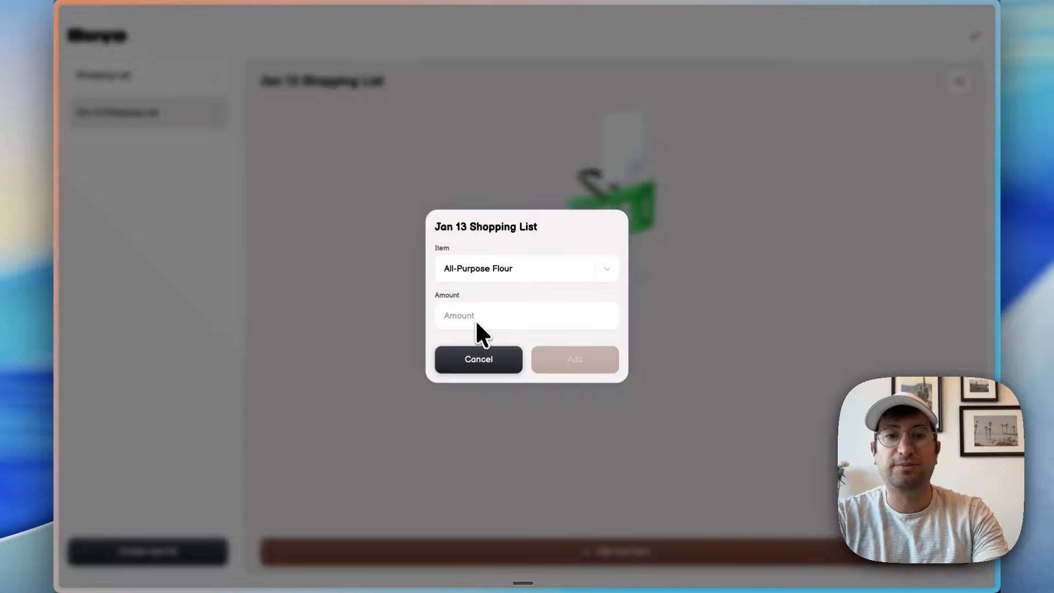
pyautogui.click(476, 320)
pyautogui.write('1')
pyautogui.click(567, 360)
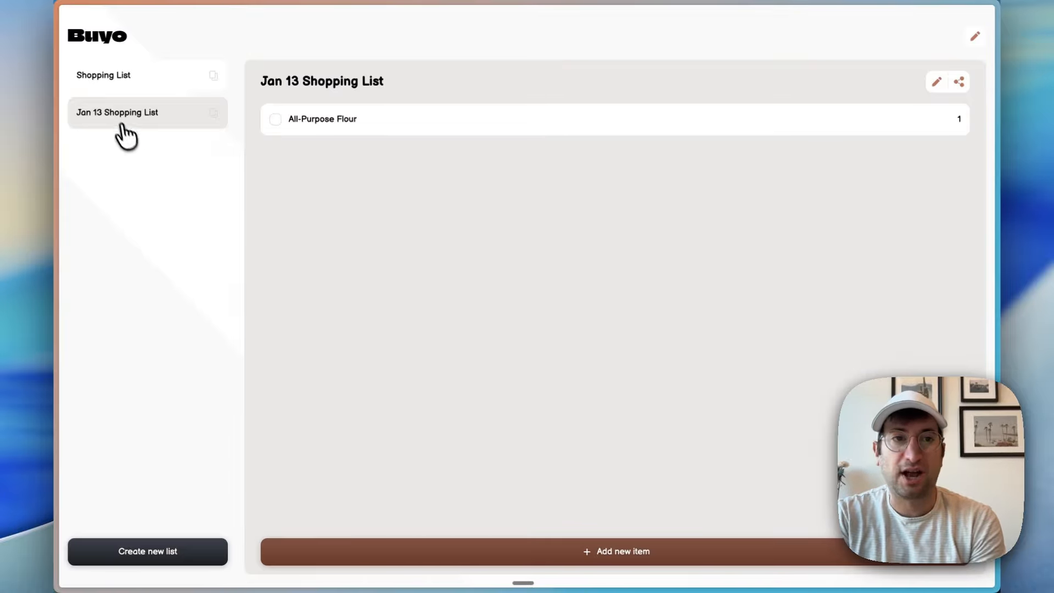
# Step: Clone the Jan 13 Shopping List and reopen the original list
pyautogui.click(214, 112)
pyautogui.click(554, 345)
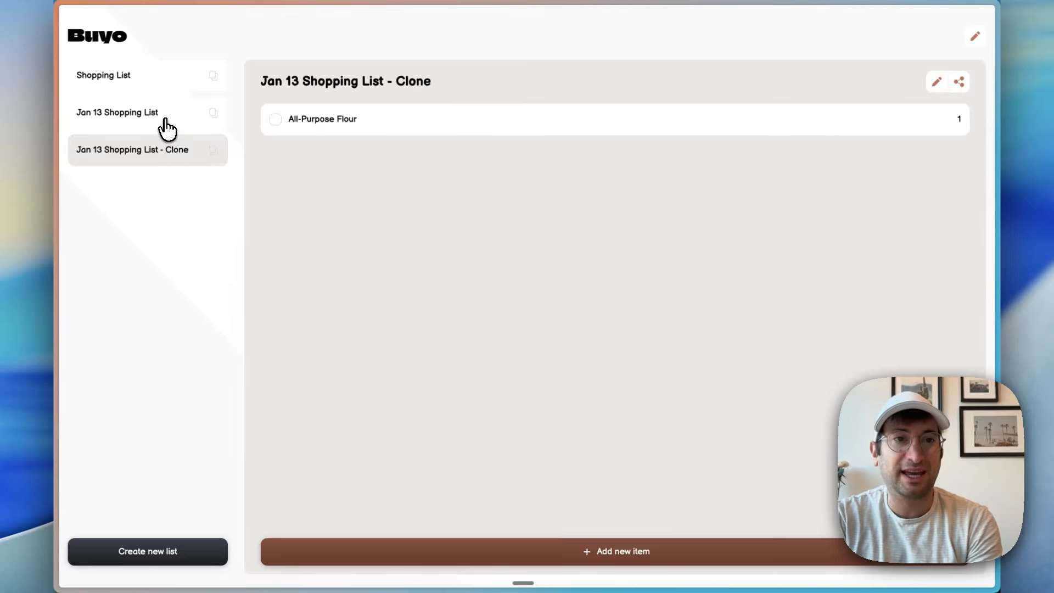
pyautogui.click(163, 116)
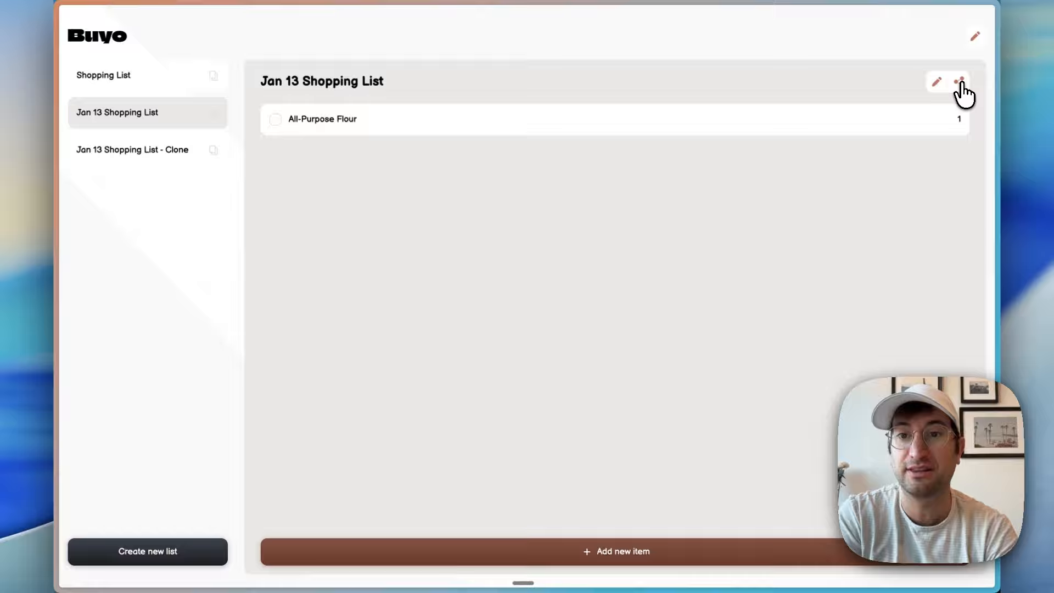
# Step: Edit the Jan 13 Shopping List to raise the All-Purpose Flour amount to 4
pyautogui.click(935, 88)
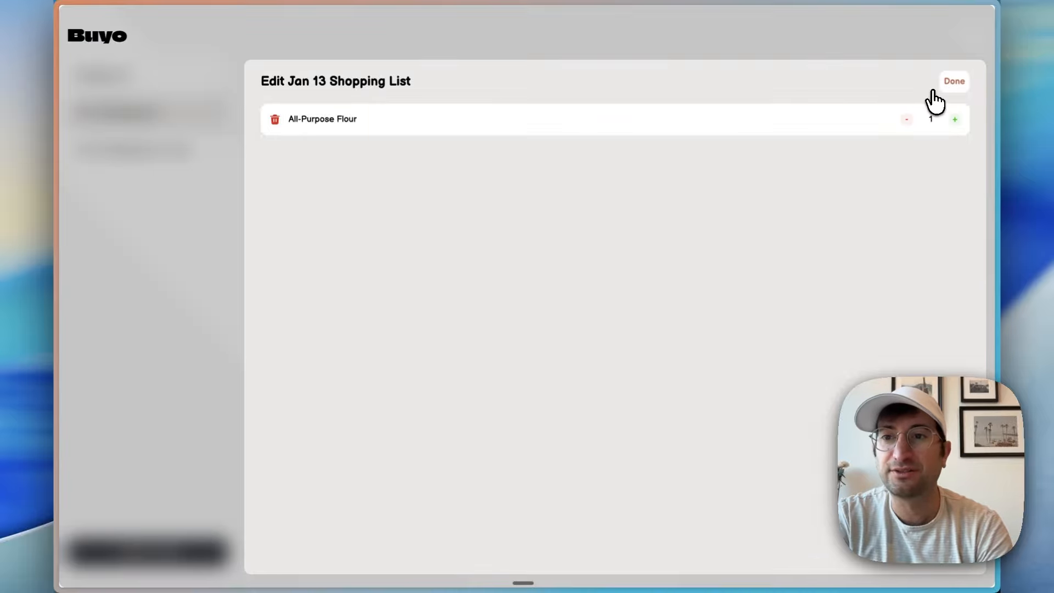
pyautogui.click(955, 120)
pyautogui.click(955, 119)
pyautogui.click(955, 120)
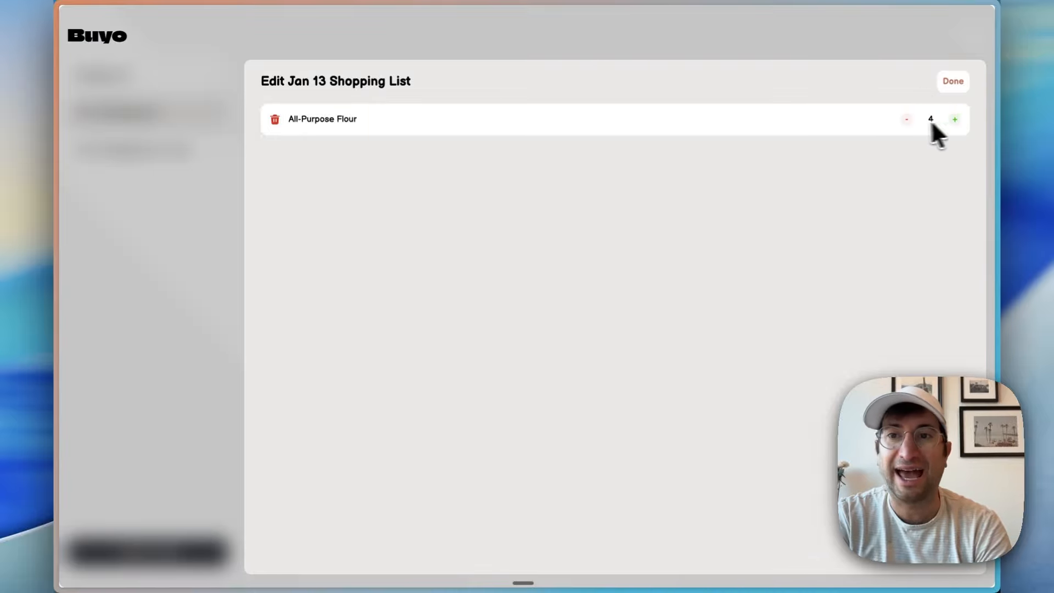
pyautogui.click(945, 90)
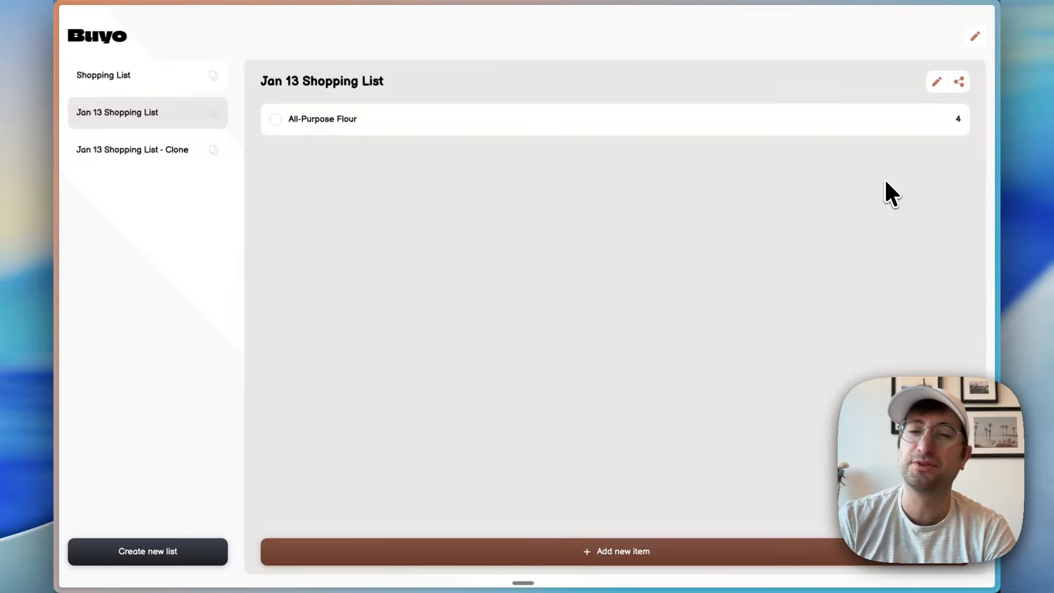
# Step: Delete the cloned Jan 13 Shopping List and leave list editing
pyautogui.click(977, 38)
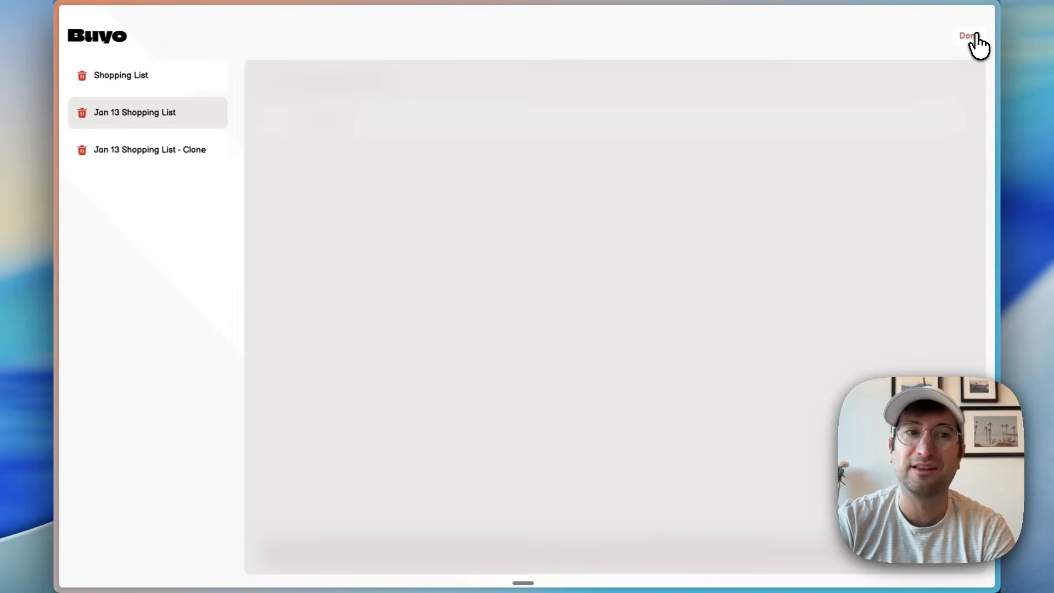
pyautogui.click(82, 150)
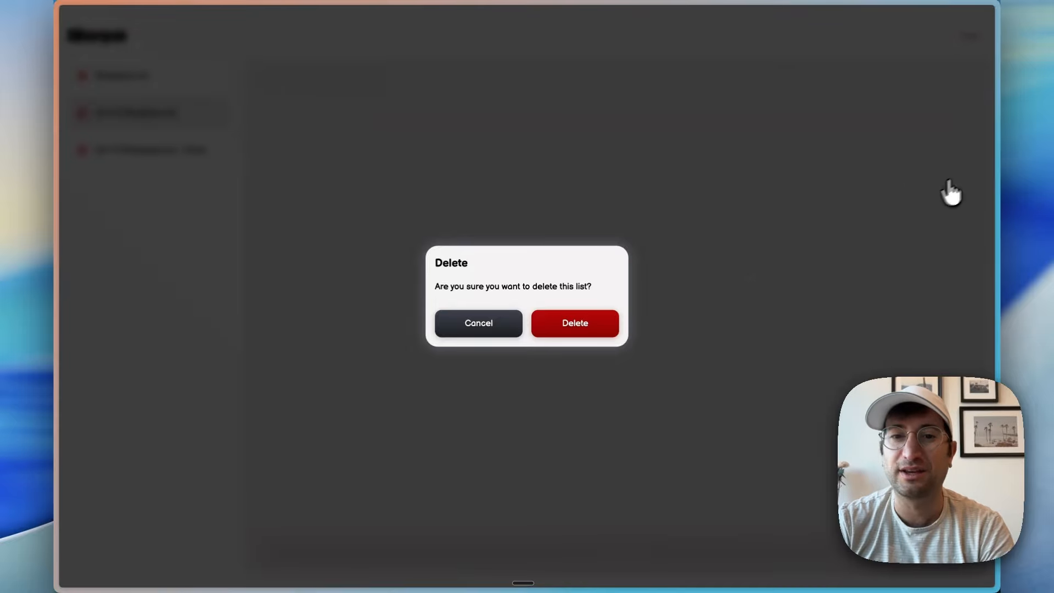
pyautogui.click(566, 332)
pyautogui.click(970, 37)
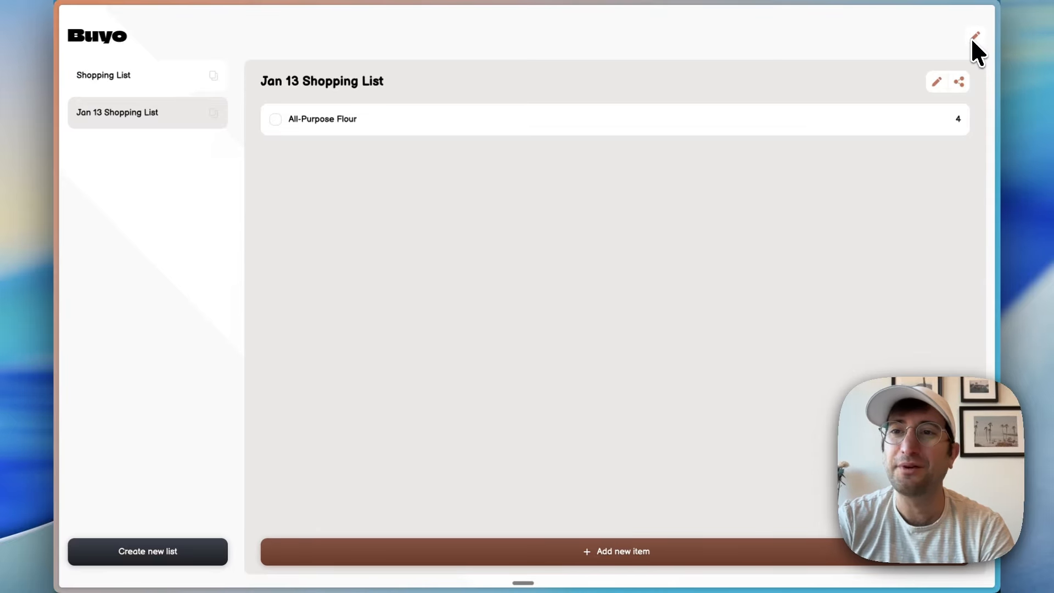
pyautogui.click(972, 37)
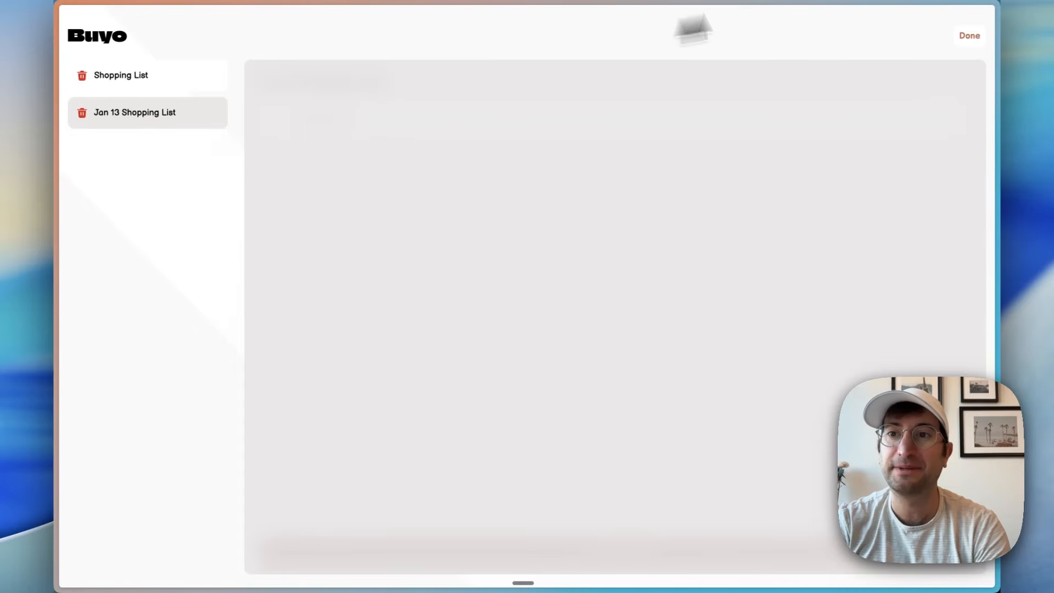
pyautogui.click(969, 37)
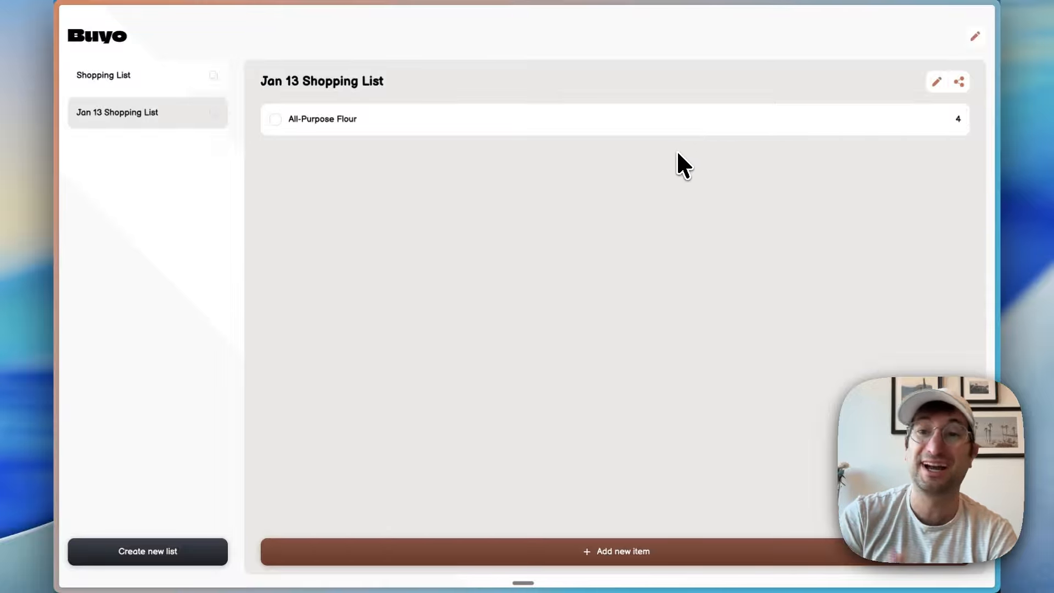
# Step: Return to the Caffeine workspace and open the main caffeine chat
pyautogui.hscroll(-5, 578, 242)
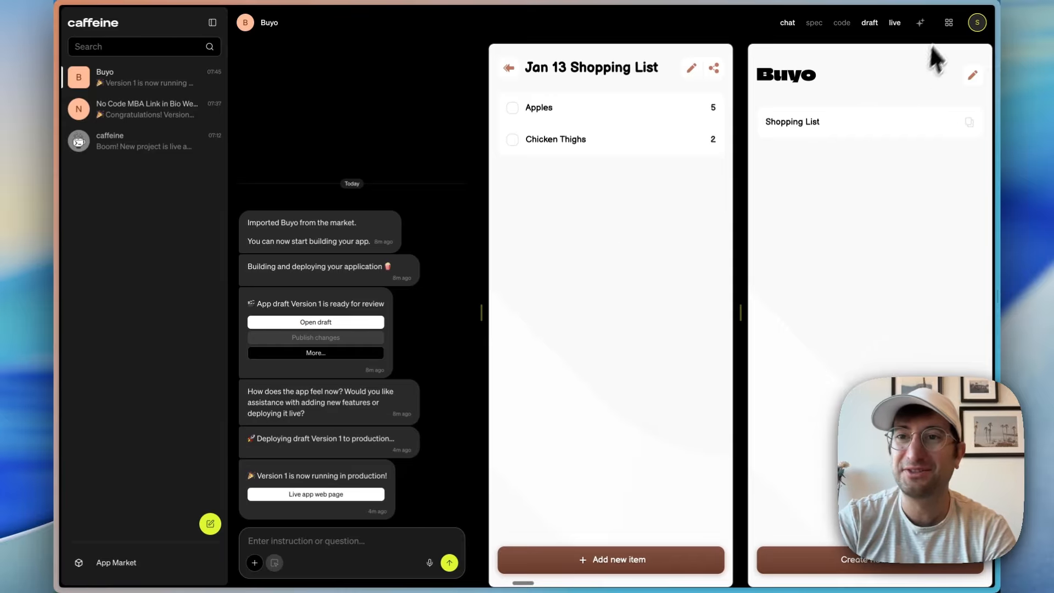
pyautogui.click(948, 25)
pyautogui.click(948, 25)
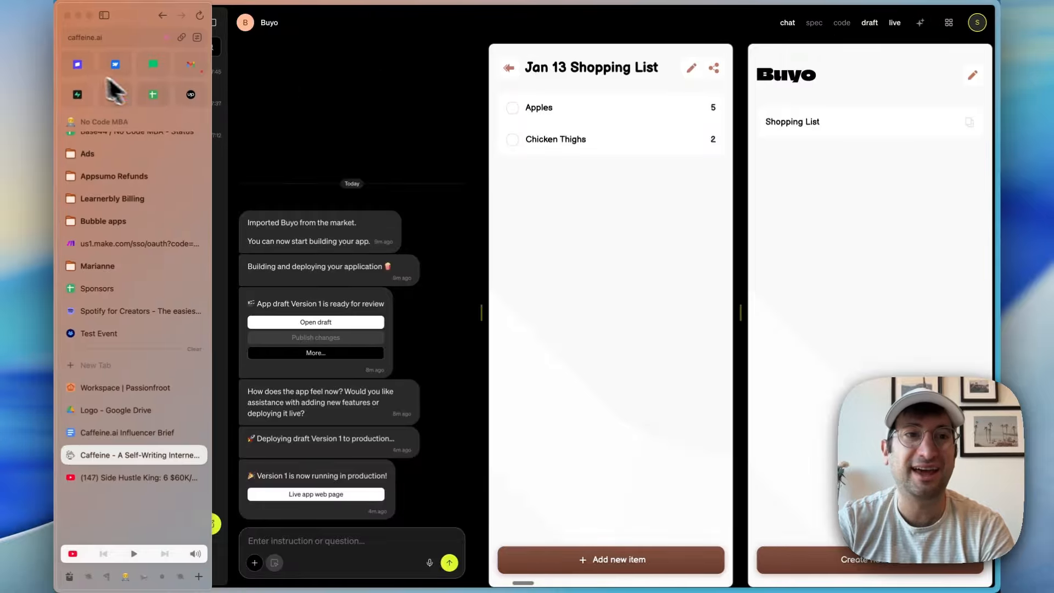
pyautogui.click(144, 145)
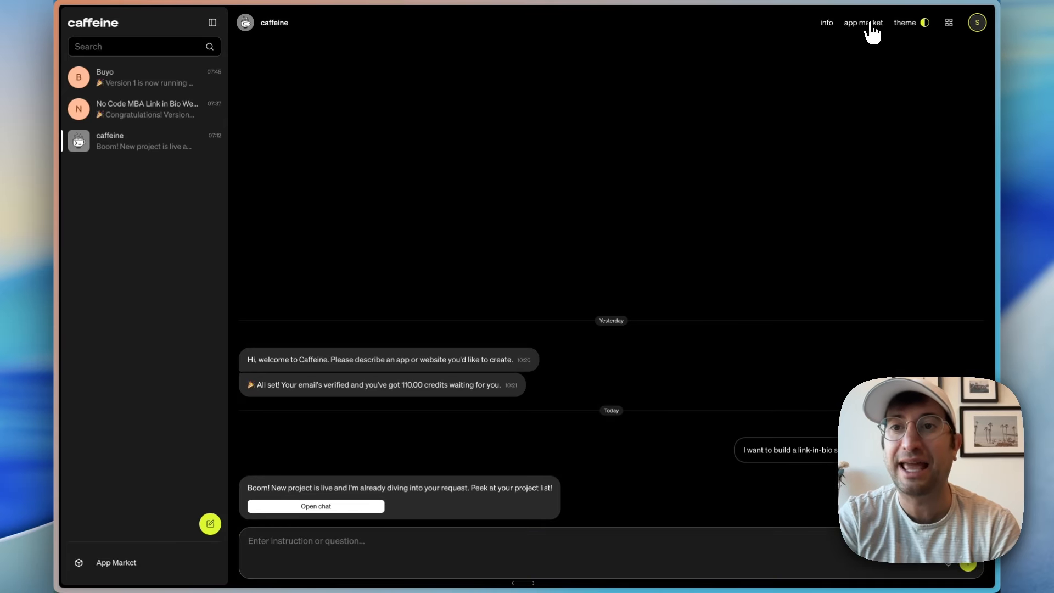
# Step: Open the app market and browse the cloneable apps around Chrpz, FitTracker and Habitual
pyautogui.click(871, 27)
pyautogui.scroll(-2, 443, 350)
pyautogui.scroll(-2, 443, 358)
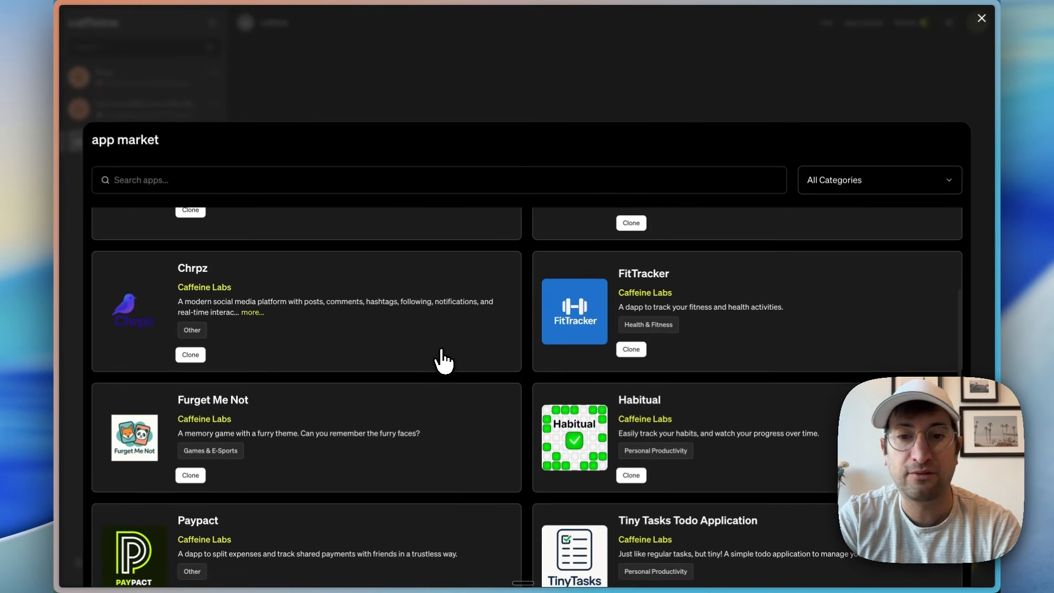
pyautogui.scroll(3, 431, 452)
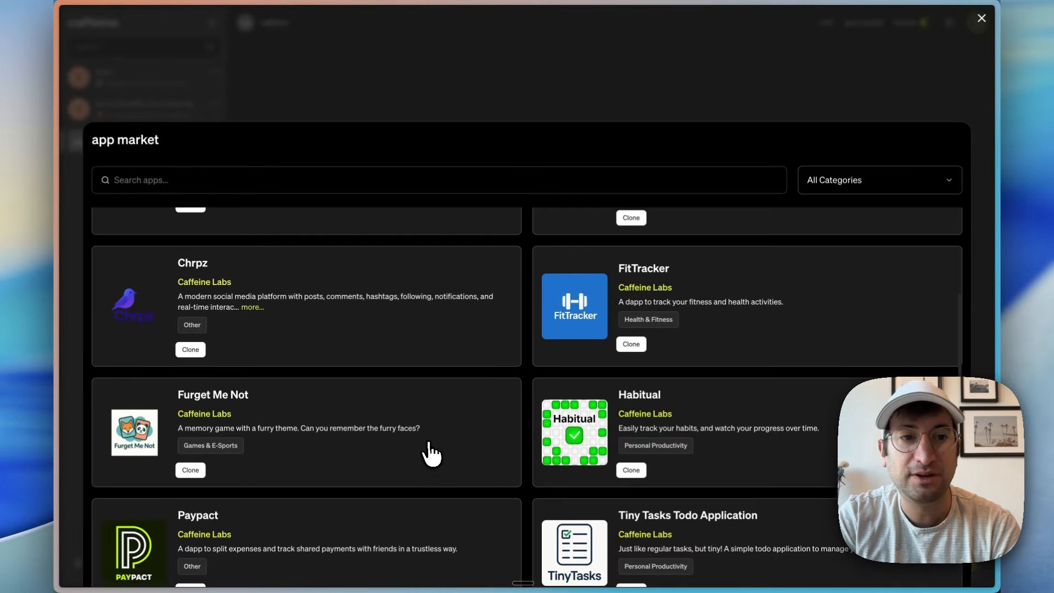
# Step: Clone the Furget Me Not memory game from the app market and open its deployed draft
pyautogui.scroll(-3, 430, 453)
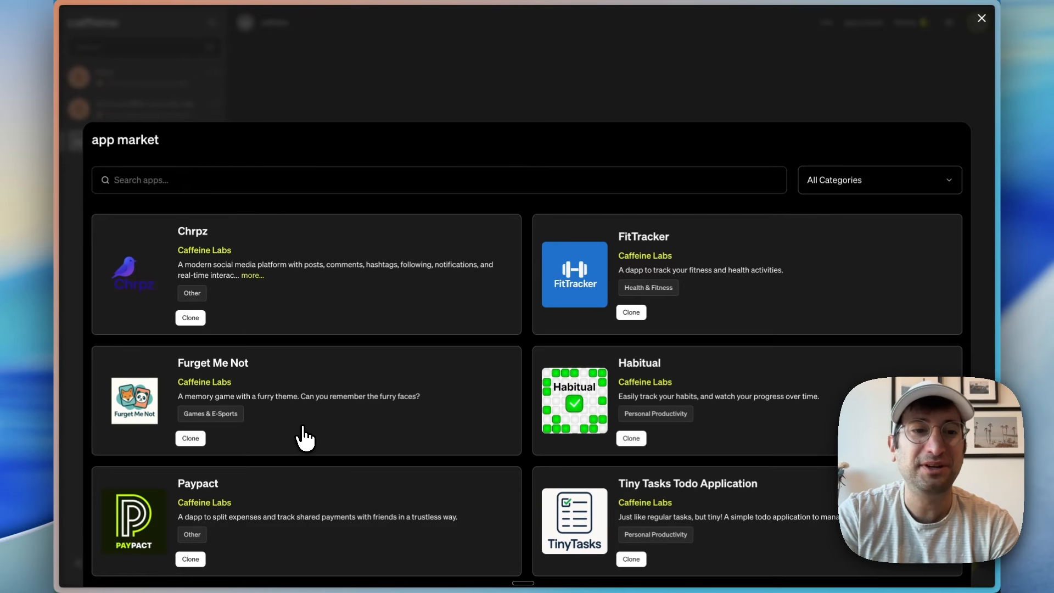
pyautogui.click(191, 439)
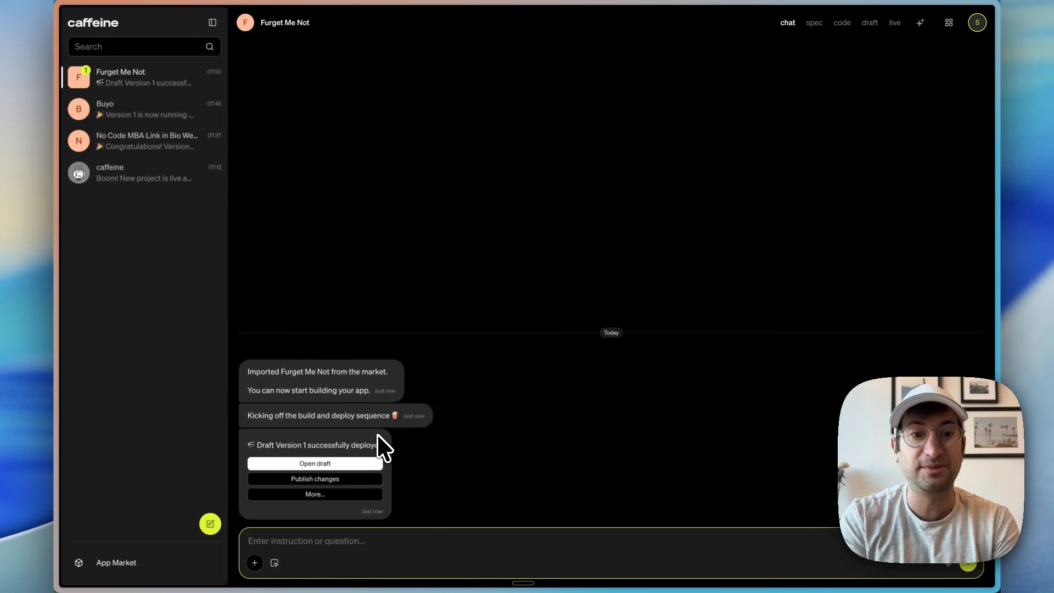
pyautogui.click(322, 438)
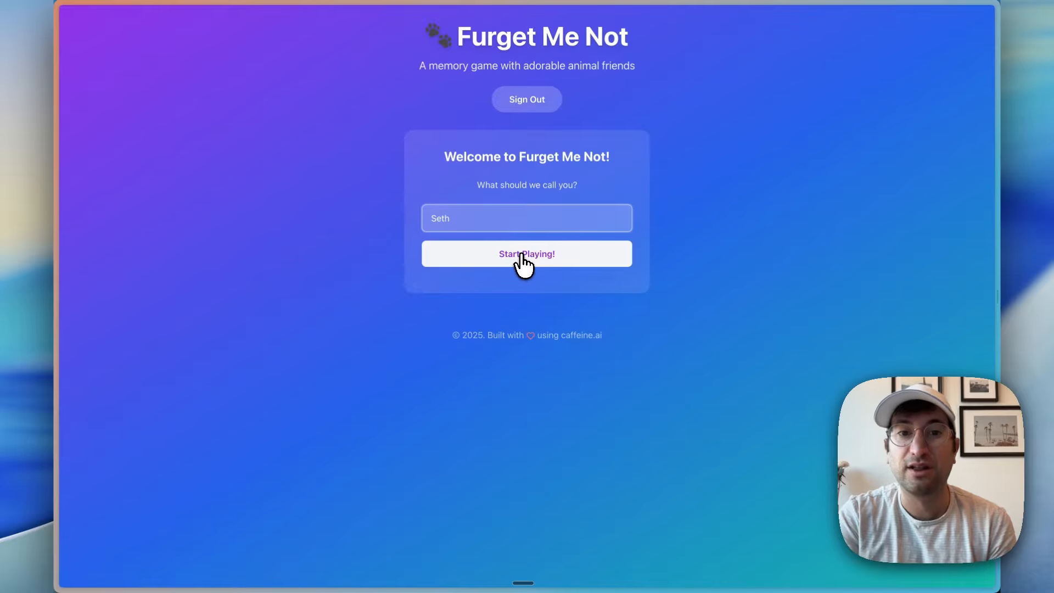
# Step: Start playing Furget Me Not under the entered player name and flip cards until a rabbit pair is matched
pyautogui.click(523, 259)
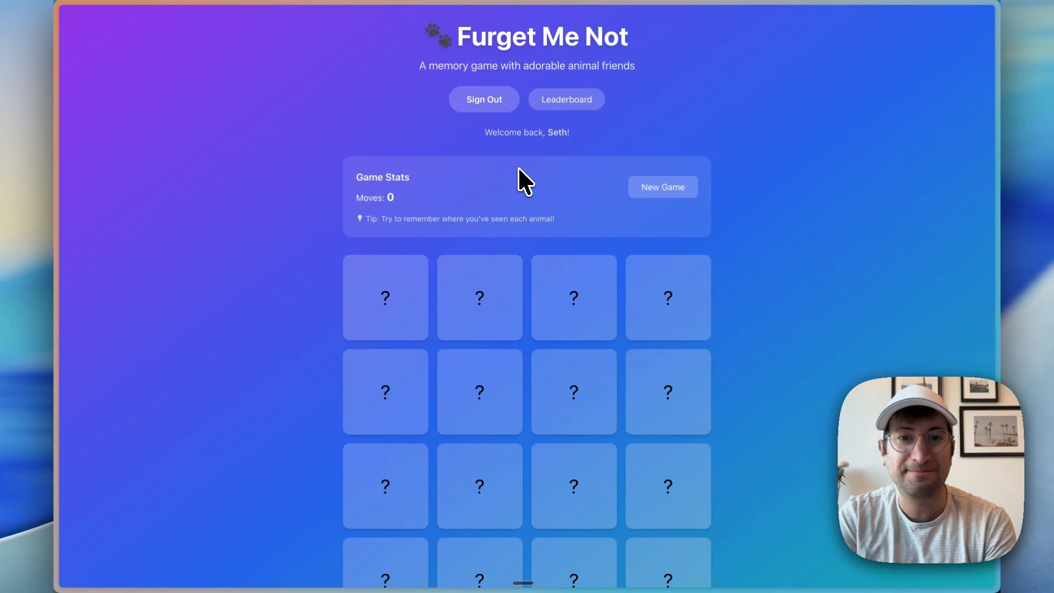
pyautogui.scroll(-2, 508, 183)
pyautogui.click(386, 198)
pyautogui.click(550, 214)
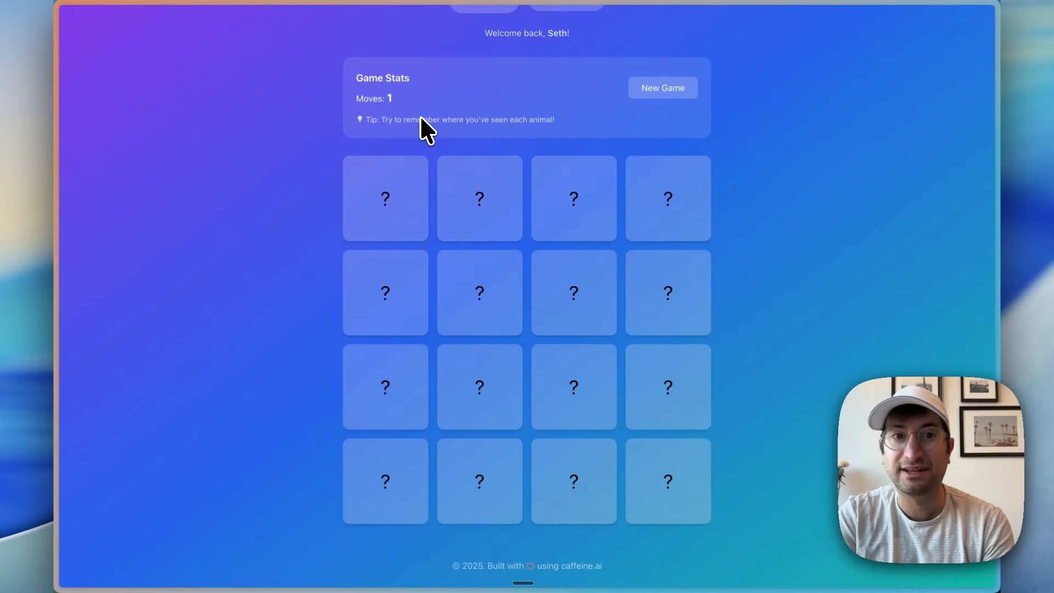
pyautogui.scroll(-1, 401, 98)
pyautogui.click(390, 382)
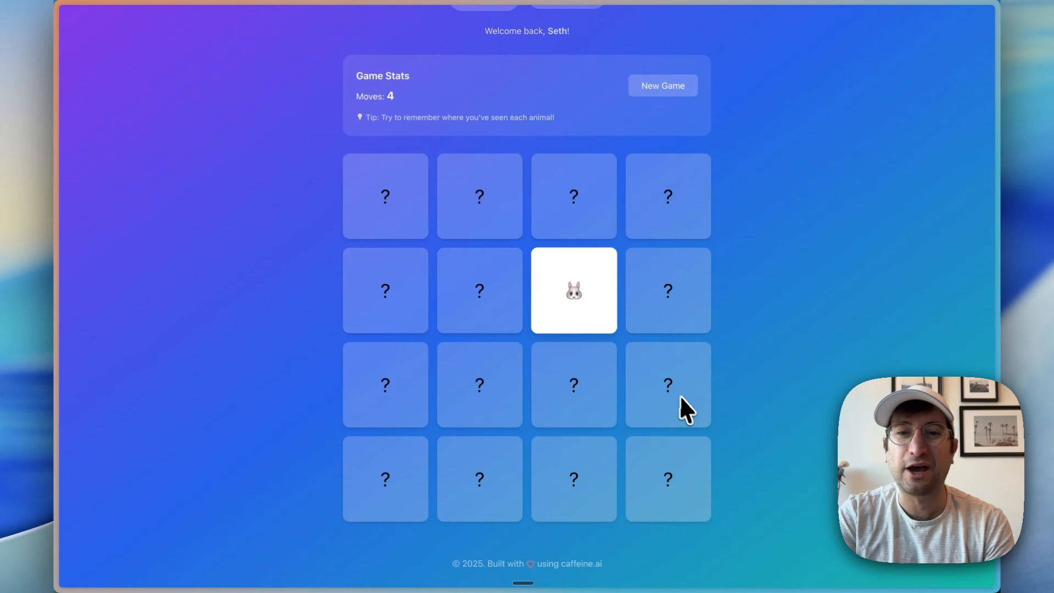
pyautogui.click(686, 409)
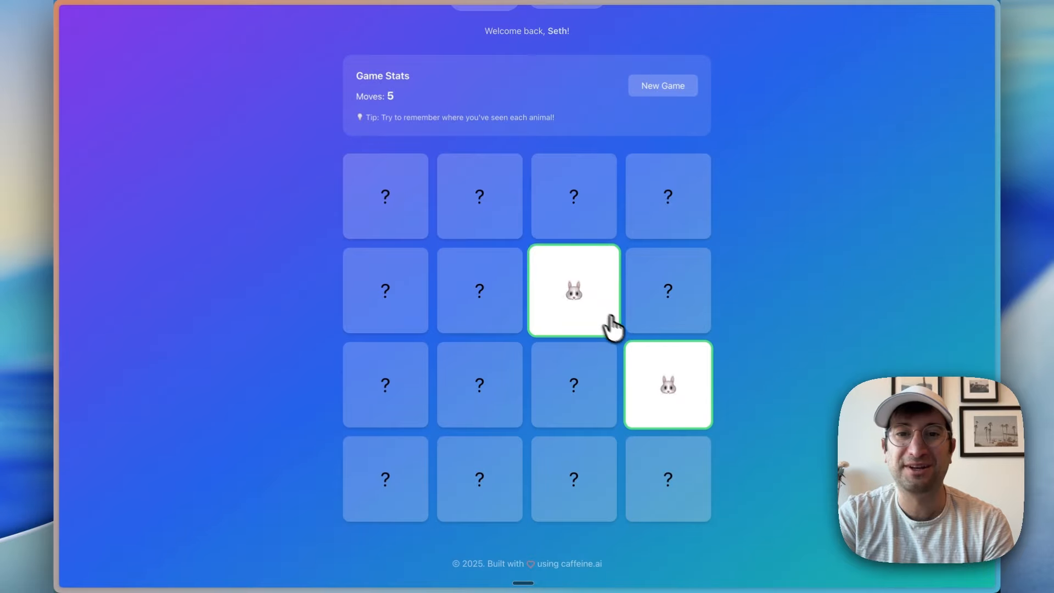
# Step: View the game's leaderboard and return to the Furget Me Not chat in the Caffeine workspace
pyautogui.scroll(1, 763, 384)
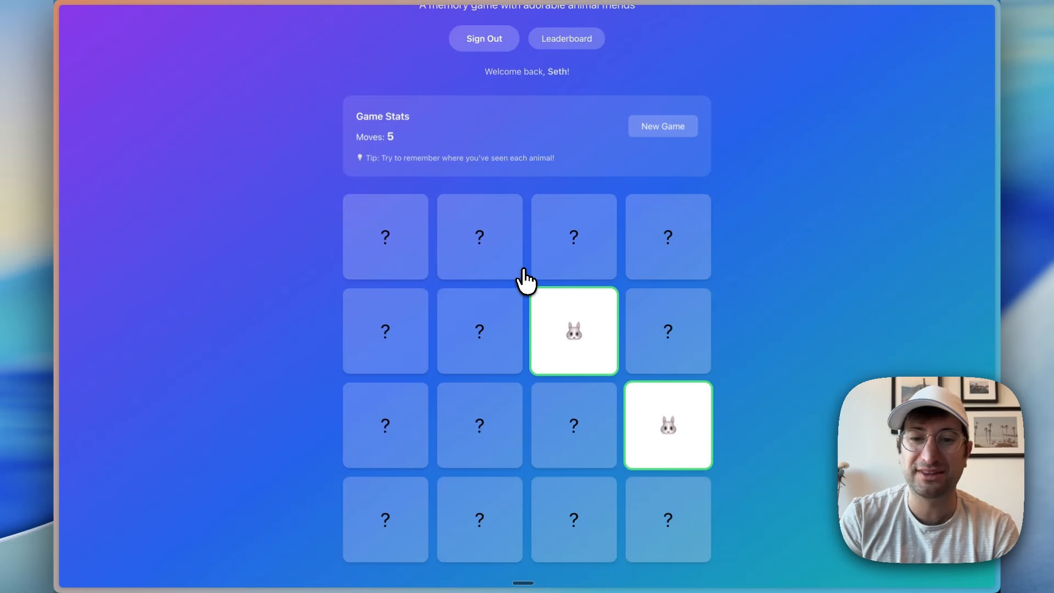
pyautogui.scroll(2, 526, 279)
pyautogui.click(570, 101)
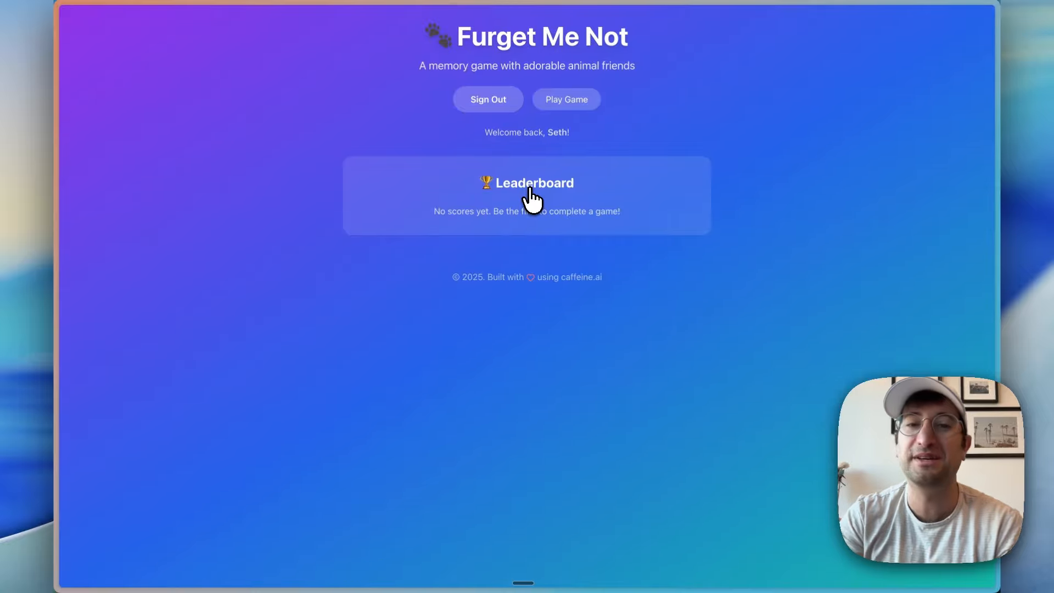
pyautogui.hscroll(-5, 530, 199)
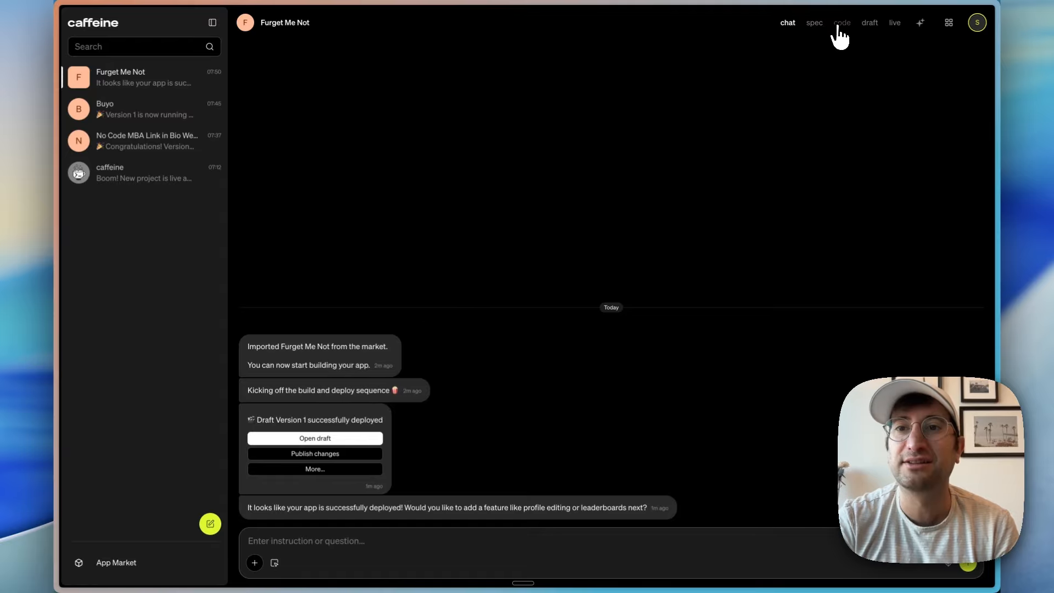
# Step: Show the draft beside the chat and request a sports-related instead of animal-related memory game with yellow and black theme colors
pyautogui.click(869, 24)
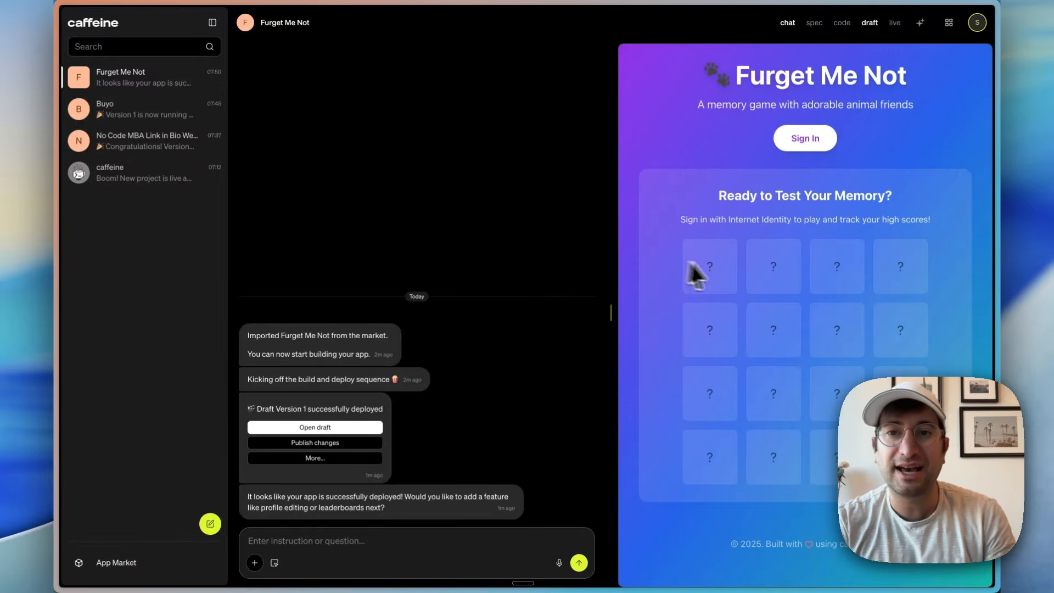
pyautogui.click(415, 539)
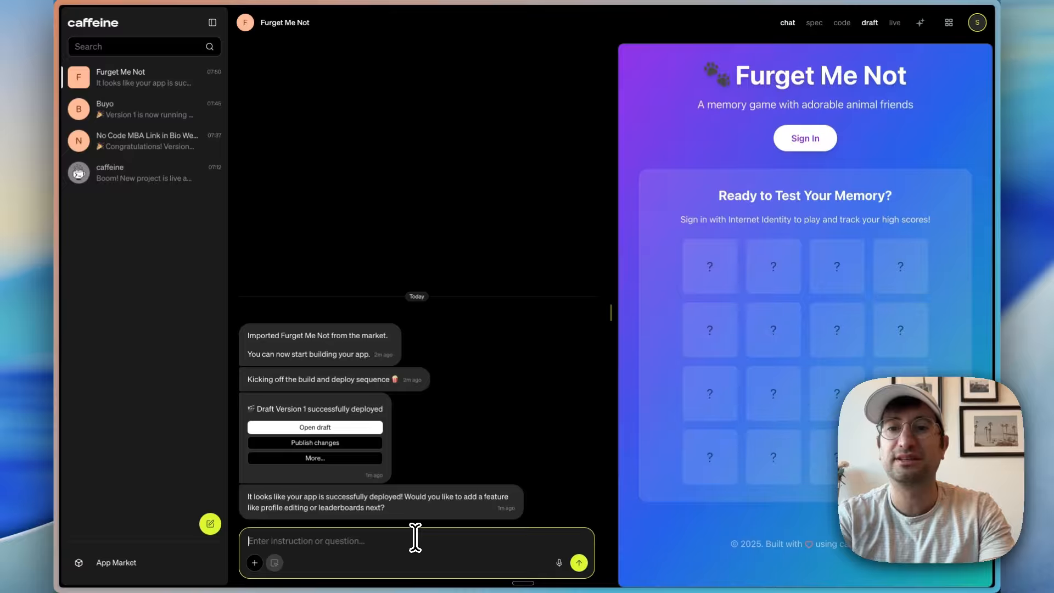
pyautogui.write('I want the e')
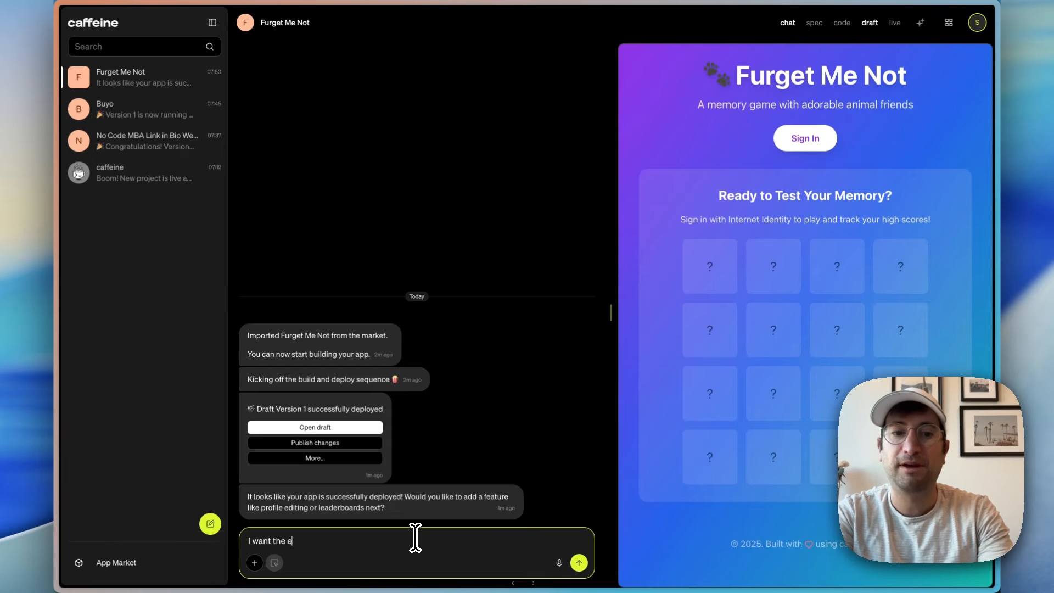
pyautogui.press('BackSpace')
pyautogui.write('memory game to b')
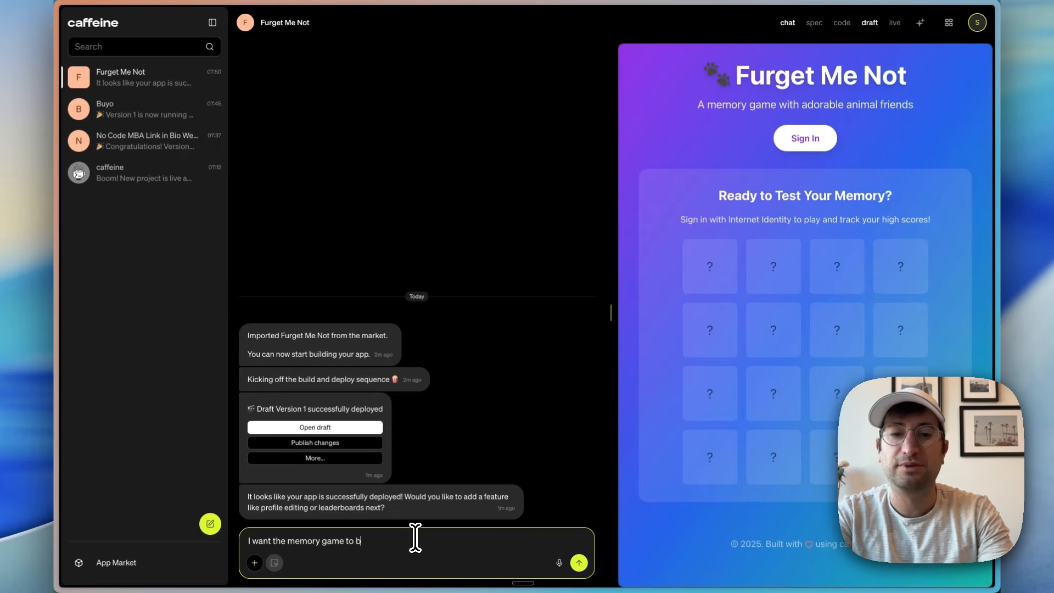
pyautogui.write('e sports related no')
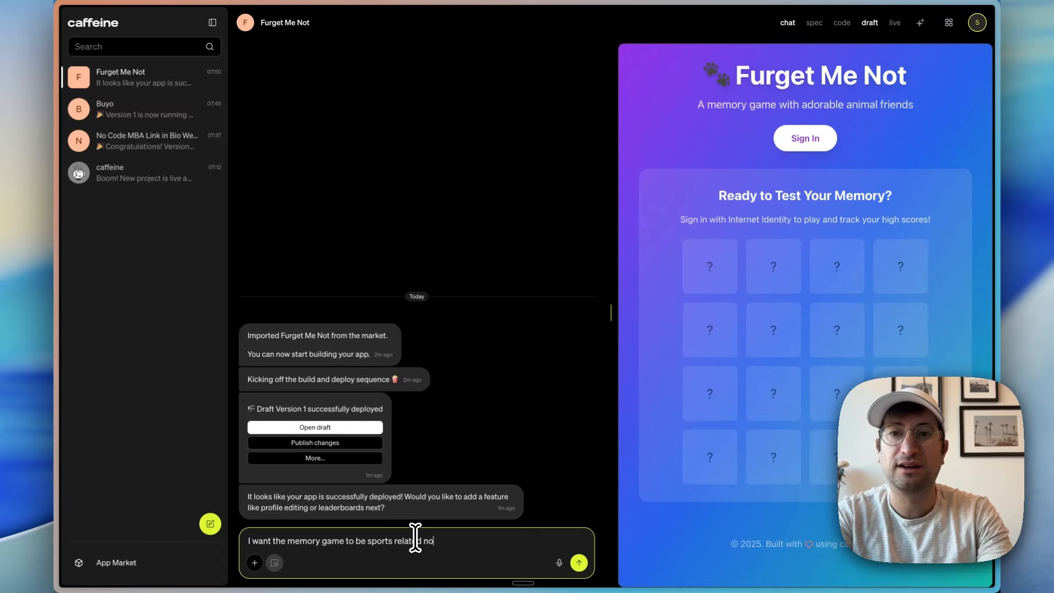
pyautogui.write('t animal related. and also ')
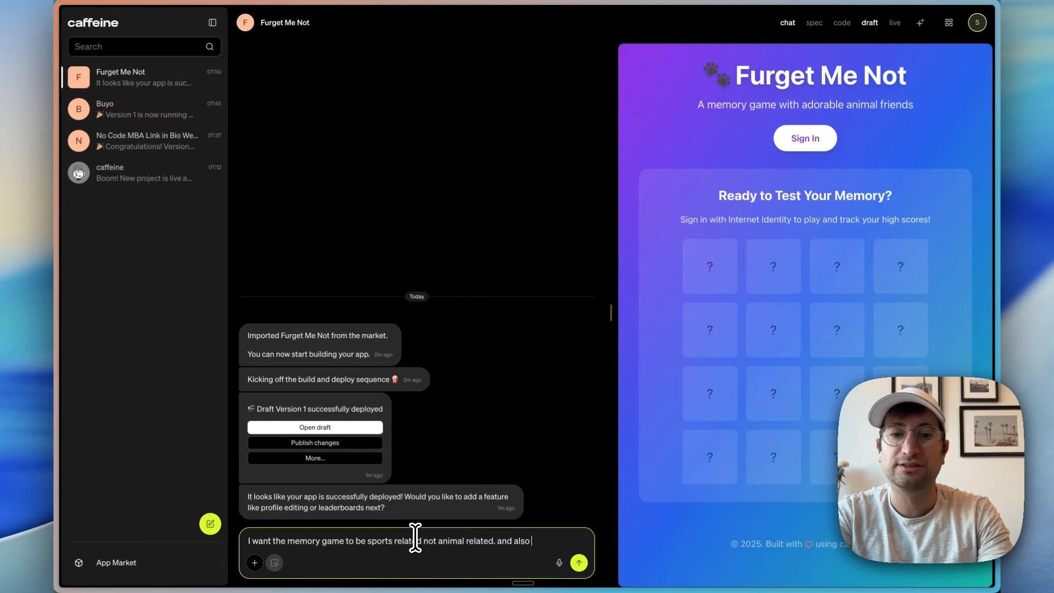
pyautogui.write('change the colors to ')
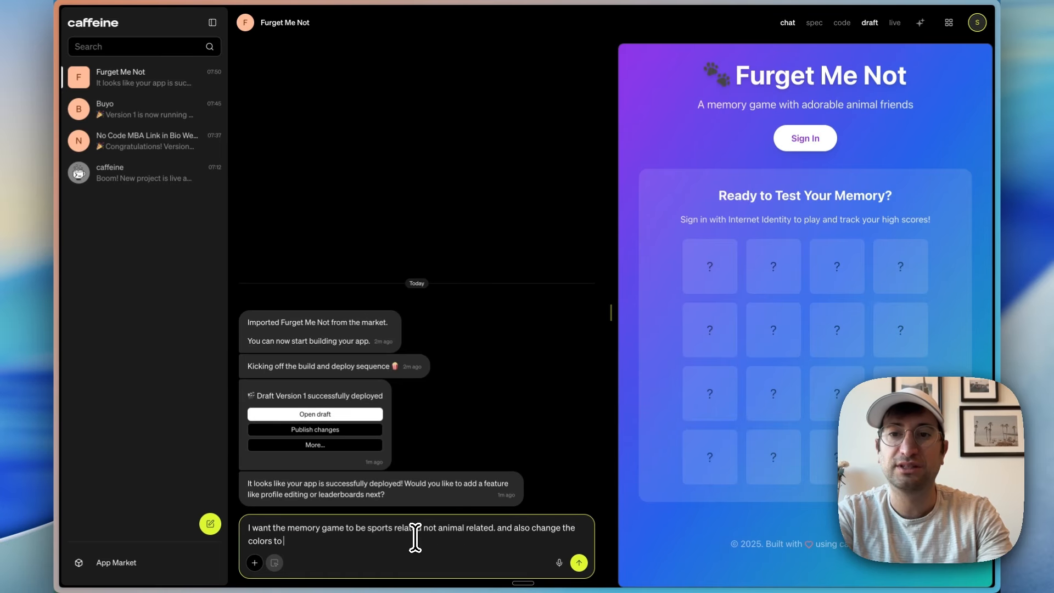
pyautogui.write('yellow and black ')
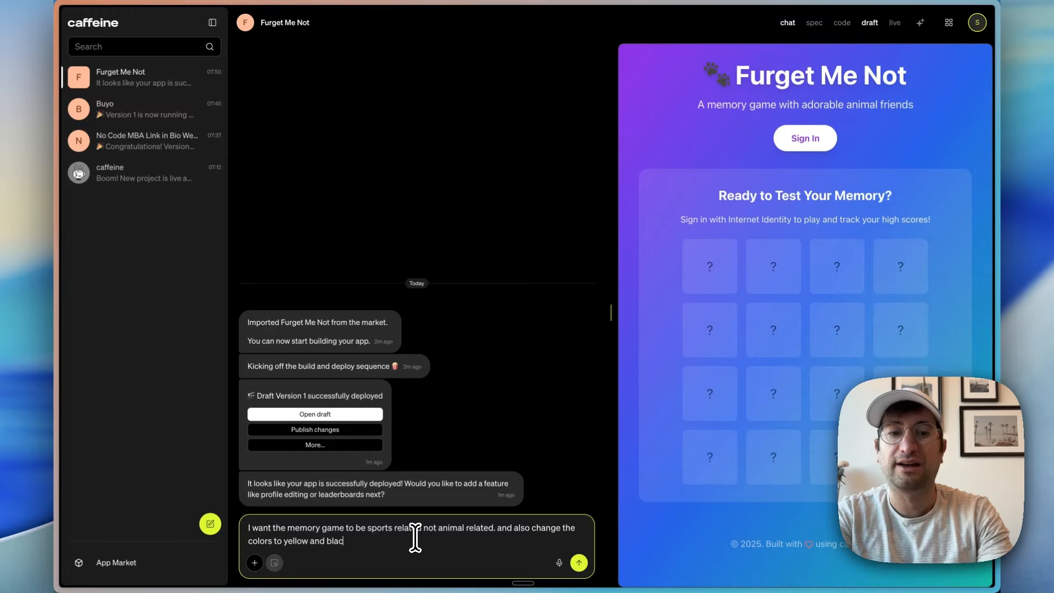
pyautogui.write('for the theme')
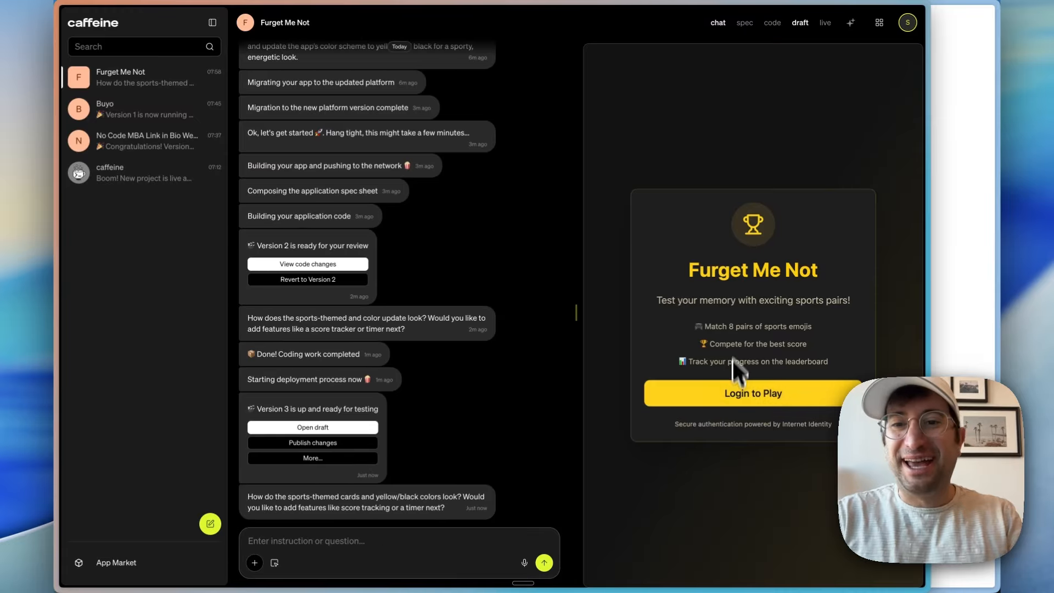
# Step: Check the rebuilt draft's sports-themed welcome text and log in to play with Internet Identity
pyautogui.moveTo(714, 327); pyautogui.dragTo(800, 329)
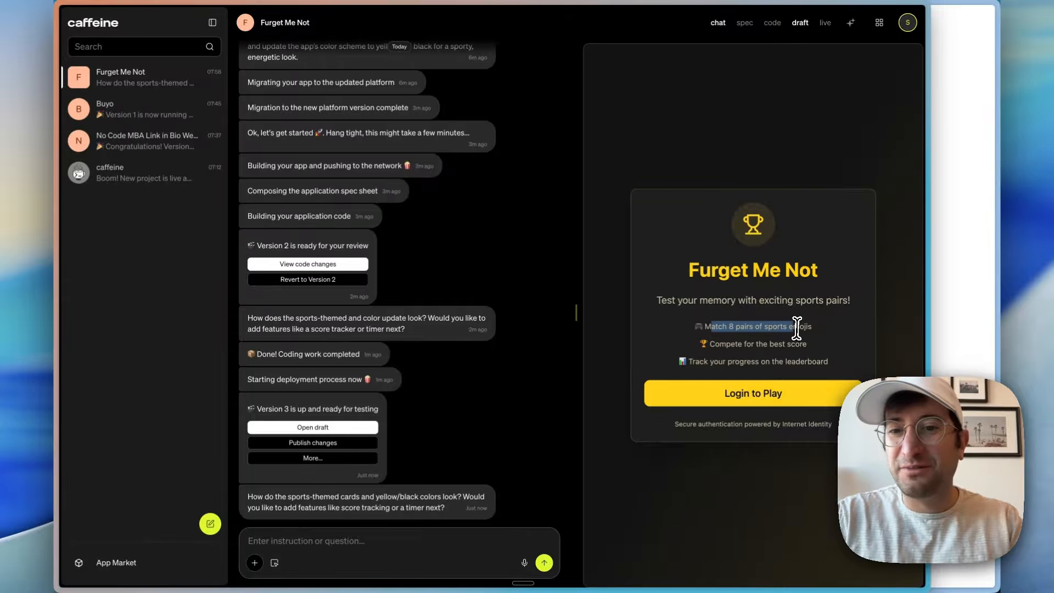
pyautogui.click(796, 328)
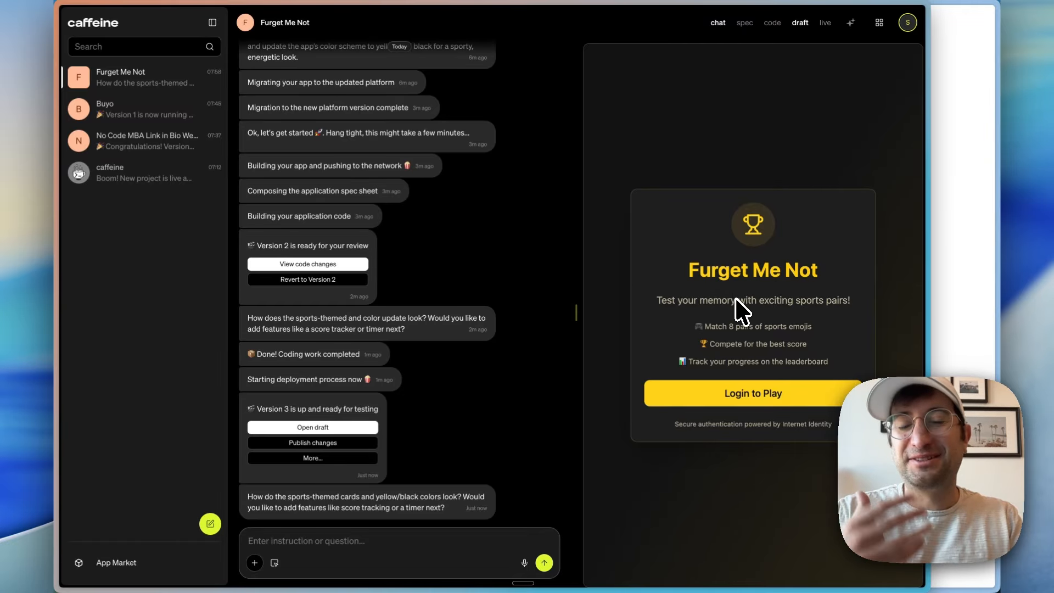
pyautogui.click(759, 396)
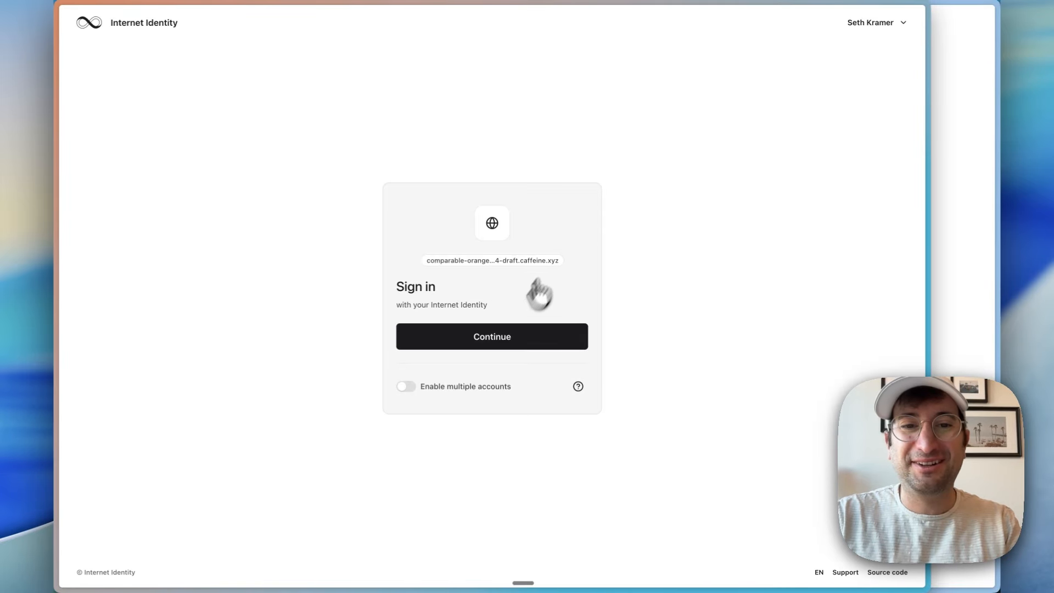
pyautogui.click(507, 337)
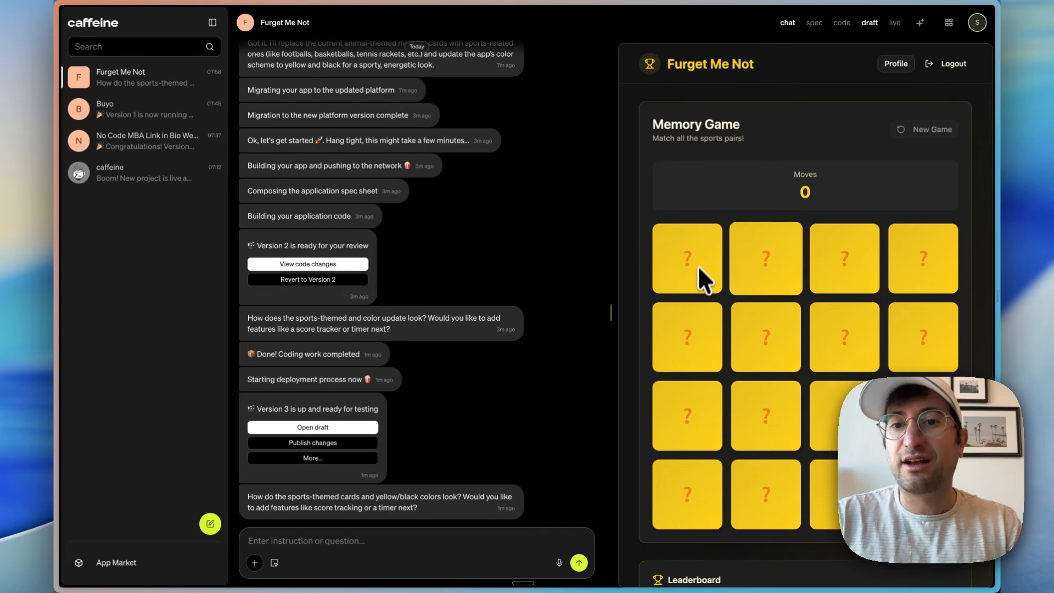
# Step: Play the sports memory game until all pairs are matched, and look over the leaderboard below the board
pyautogui.click(696, 283)
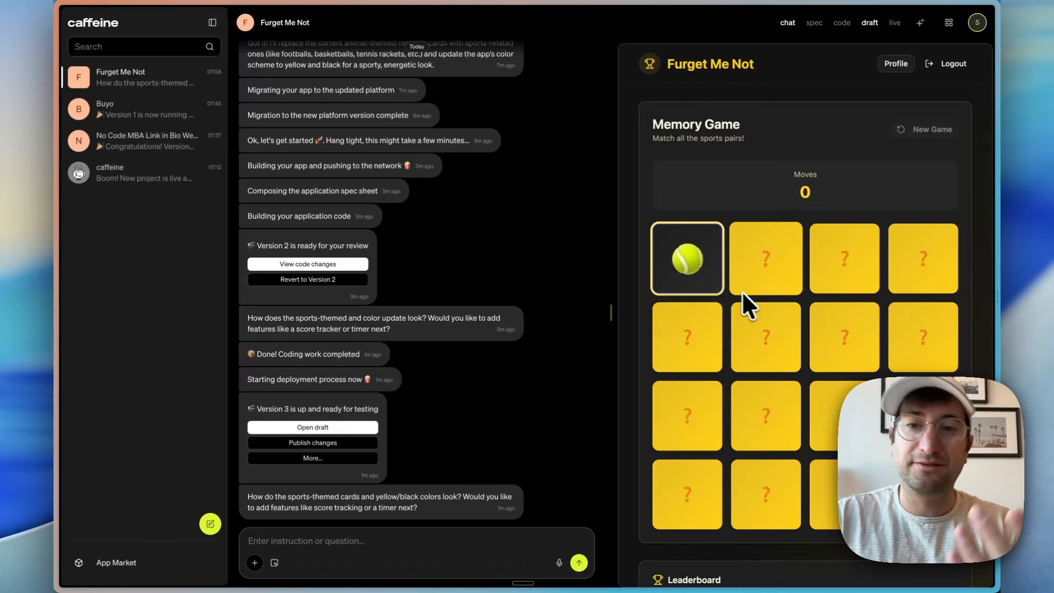
pyautogui.click(830, 349)
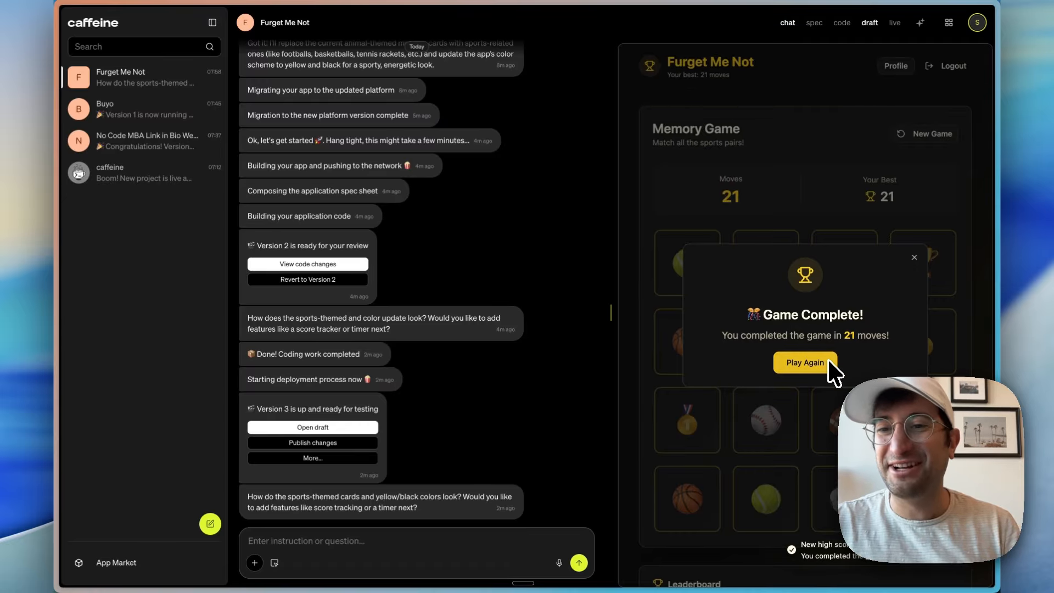
pyautogui.click(915, 257)
pyautogui.scroll(-3, 822, 295)
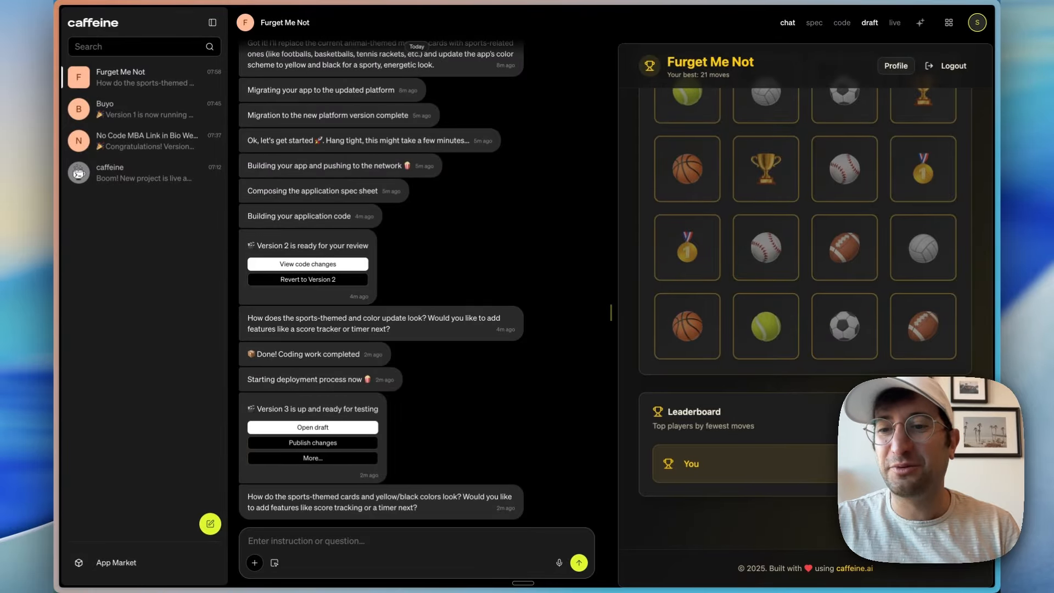
pyautogui.scroll(3, 857, 404)
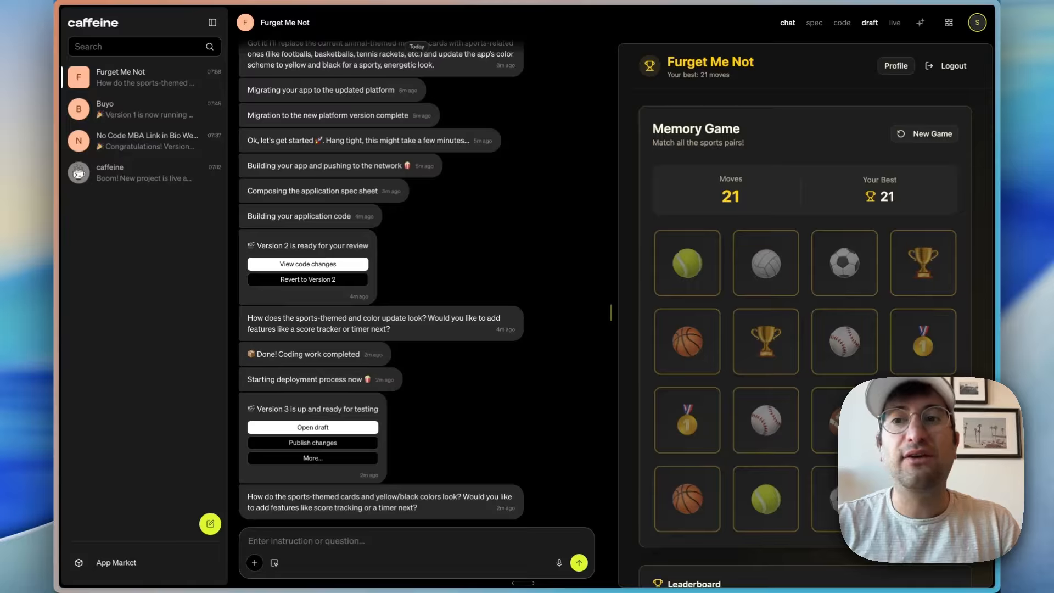